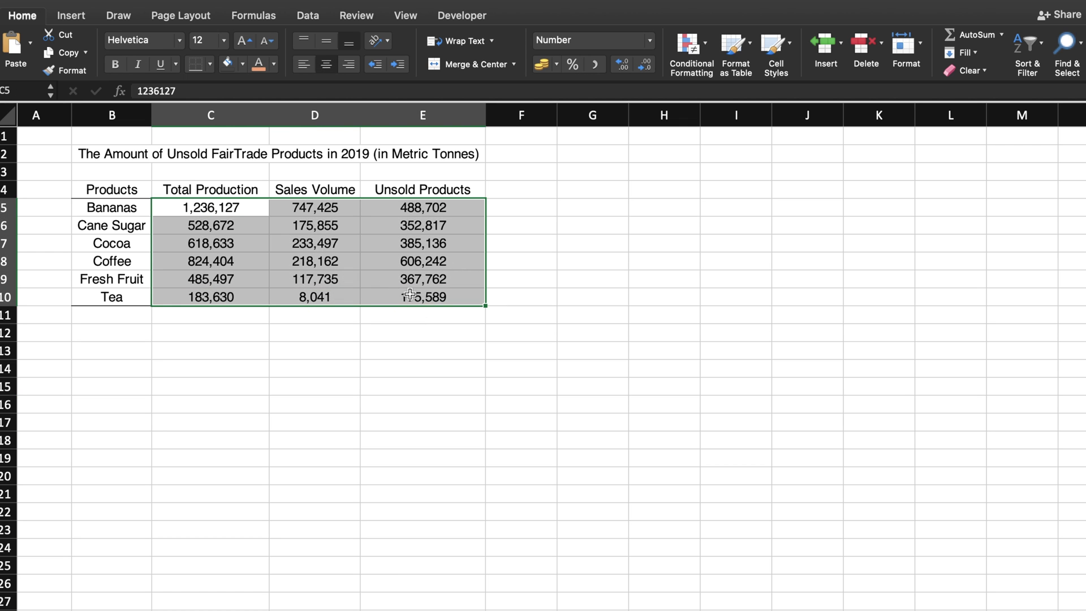
Show the Insert tab's Scatter/Bubble chart options for the selected C5:E10 figures
{"action": "left_click", "coordinate": [72, 16]}
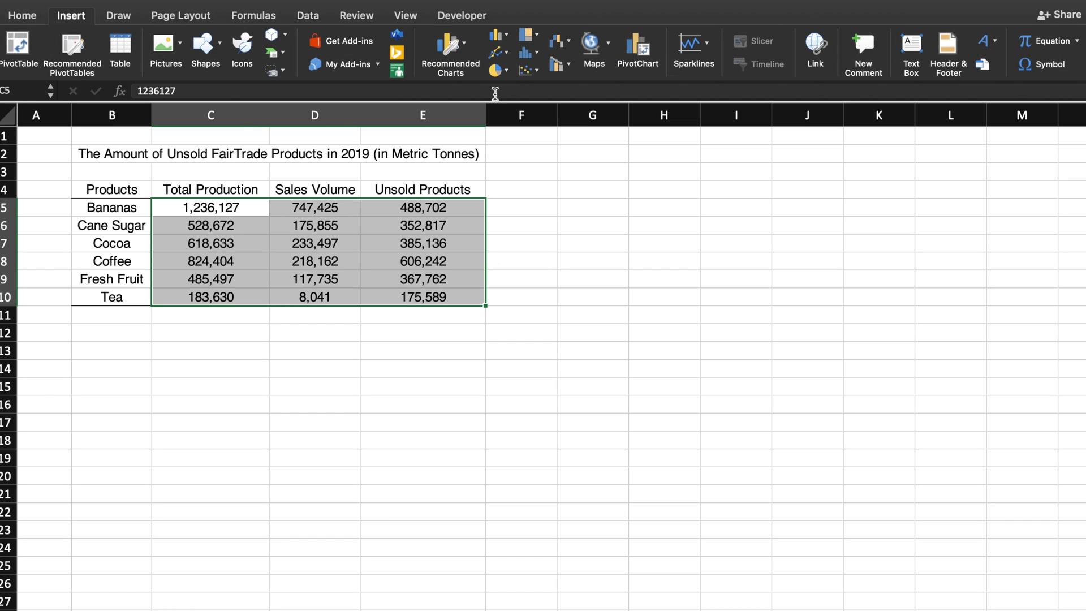
{"action": "left_click", "coordinate": [528, 72]}
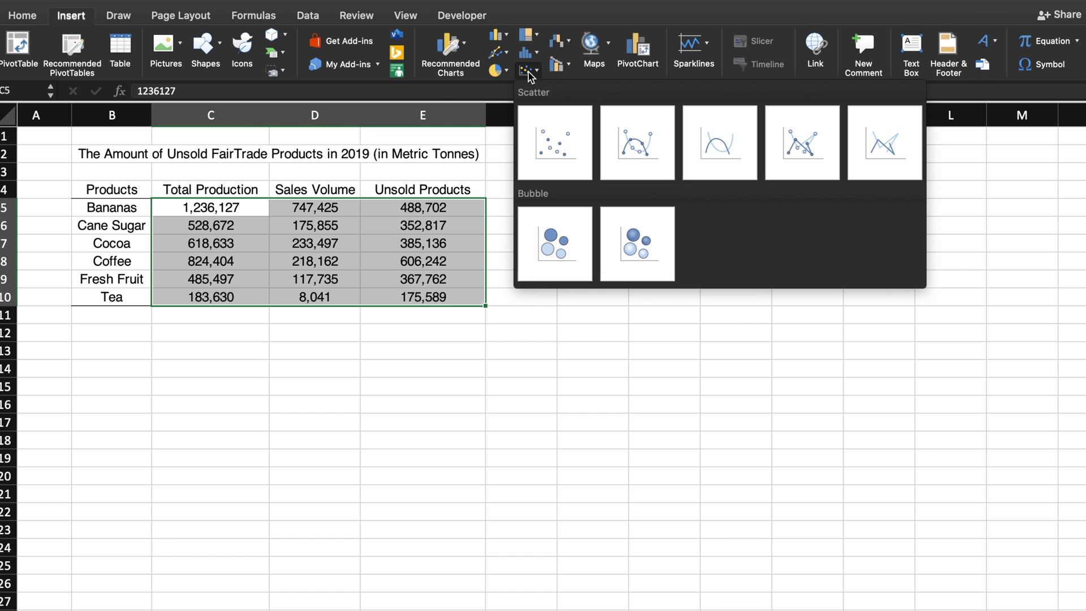
Insert a bubble chart, move it clear of the table, and paste the B2 heading as its title
{"action": "left_click", "coordinate": [549, 245]}
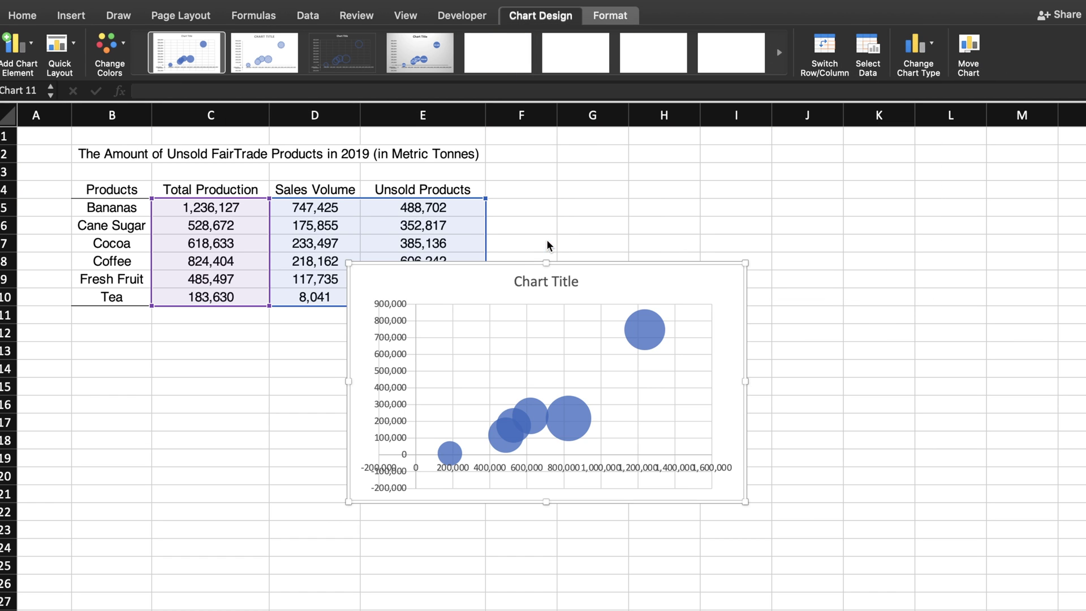
{"action": "left_click_drag", "start_coordinate": [521, 266], "coordinate": [672, 315]}
{"action": "left_click", "coordinate": [124, 154]}
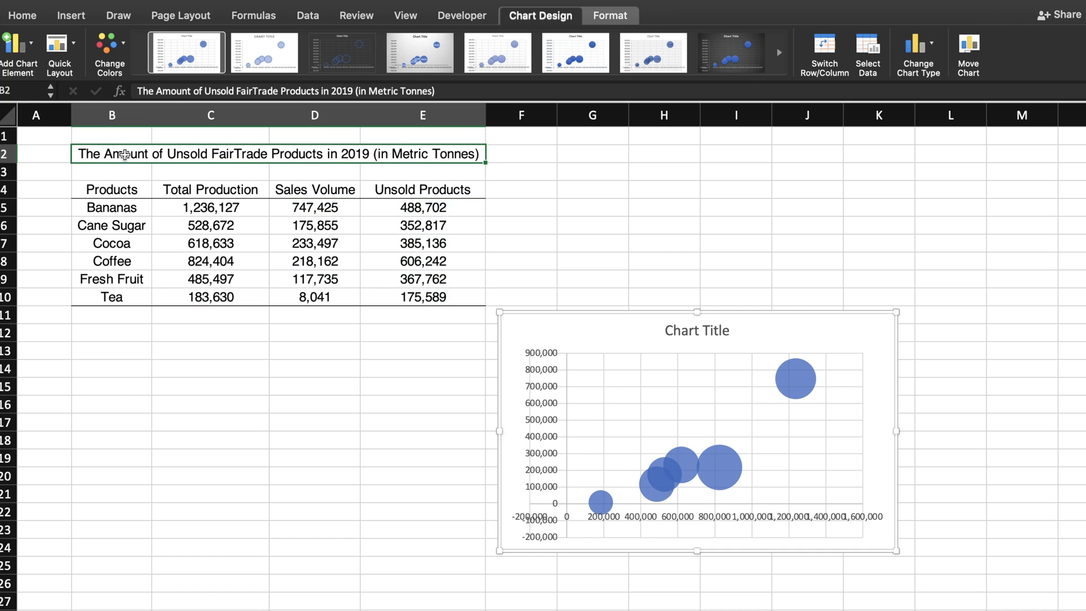
{"action": "left_click", "coordinate": [674, 329]}
{"action": "triple_click", "coordinate": [675, 330]}
{"action": "type", "text": "The Amount of Unsold FairTrade Products in 2019 (in Metric Tonnes)"}
Set the chart title to font size 12 and break it onto two lines after 2019
{"action": "left_click_drag", "start_coordinate": [777, 349], "coordinate": [514, 322]}
{"action": "left_click", "coordinate": [224, 45]}
{"action": "left_click", "coordinate": [234, 135]}
{"action": "left_click", "coordinate": [825, 331]}
{"action": "key", "text": "Return"}
{"action": "left_click", "coordinate": [545, 399]}
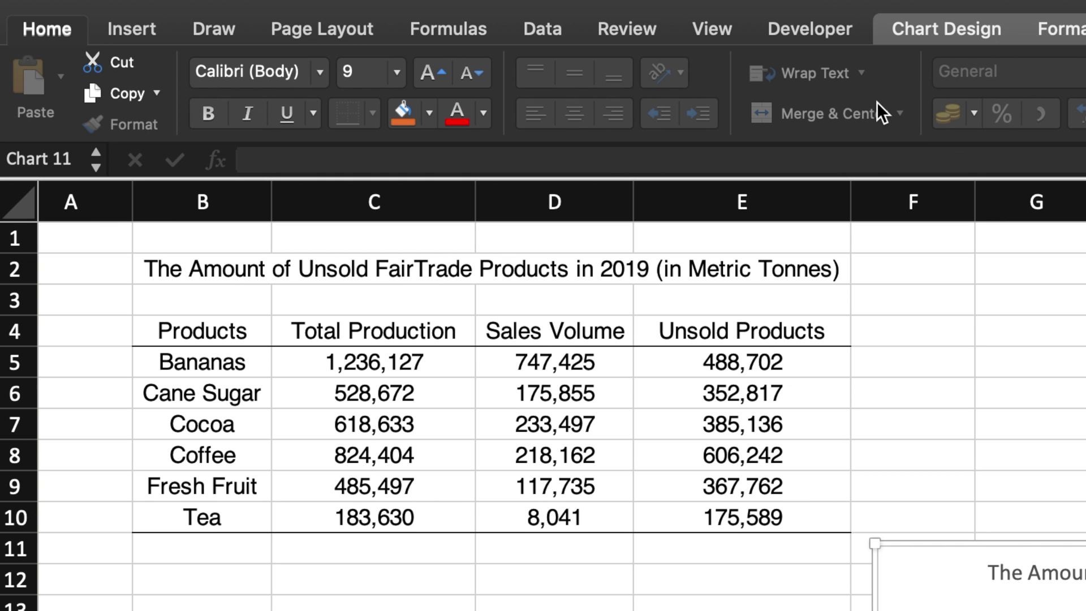
{"action": "left_click", "coordinate": [933, 29]}
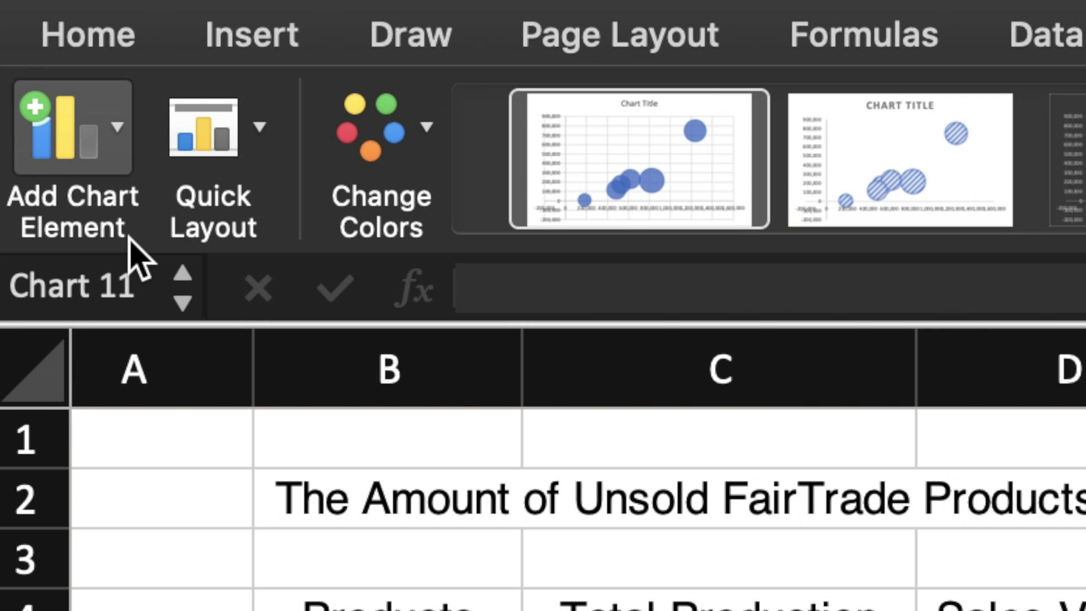
Show the Axis Titles options under Add Chart Element
{"action": "left_click", "coordinate": [72, 175]}
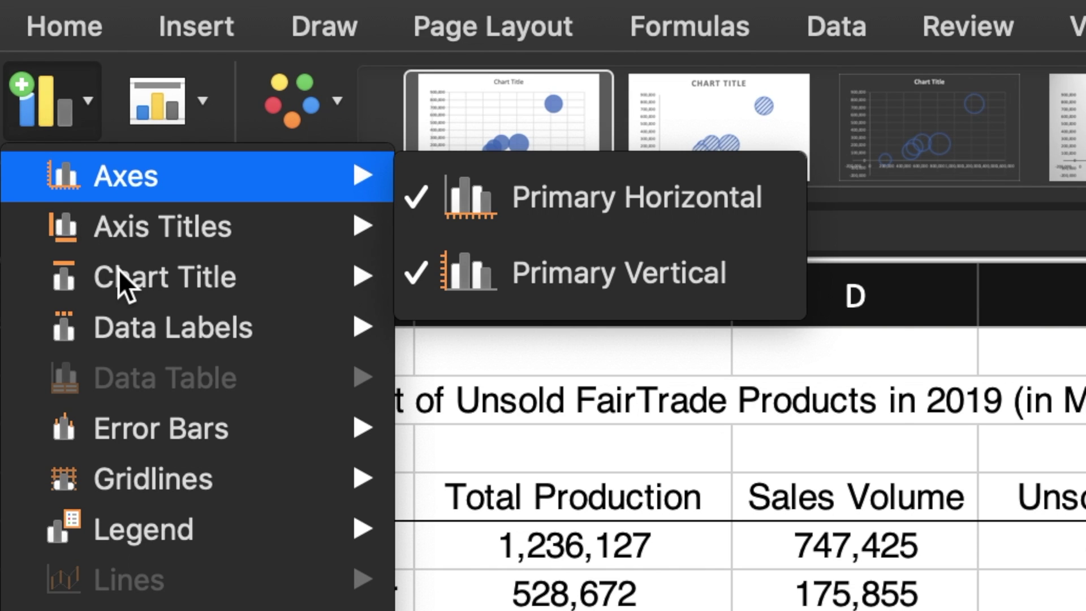
{"action": "mouse_move", "coordinate": [162, 238]}
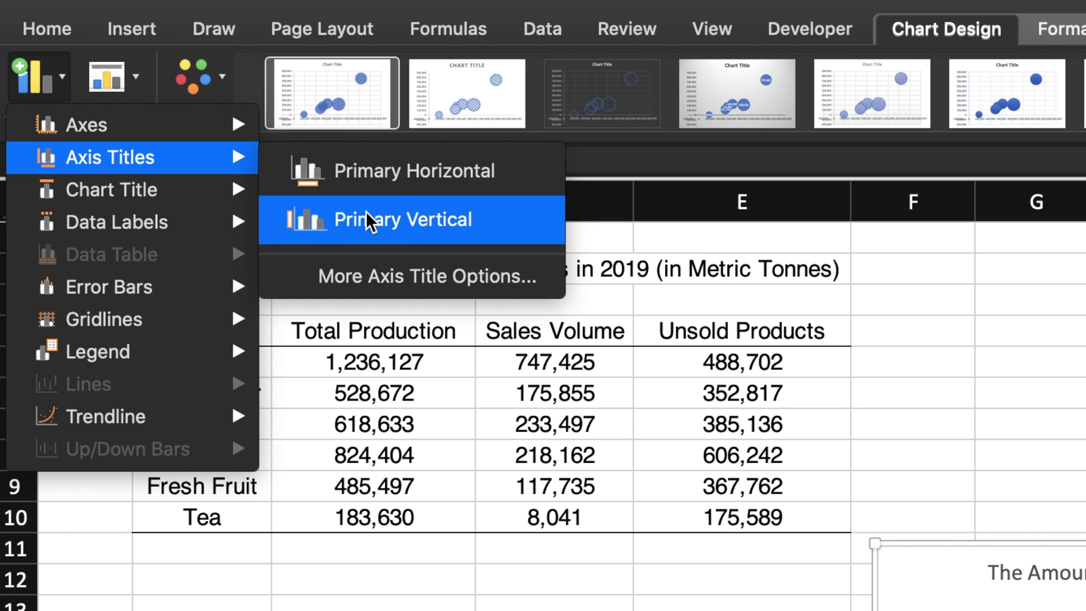
Add a primary vertical axis title reading 'Sales Volume'
{"action": "left_click", "coordinate": [366, 221]}
{"action": "triple_click", "coordinate": [110, 373]}
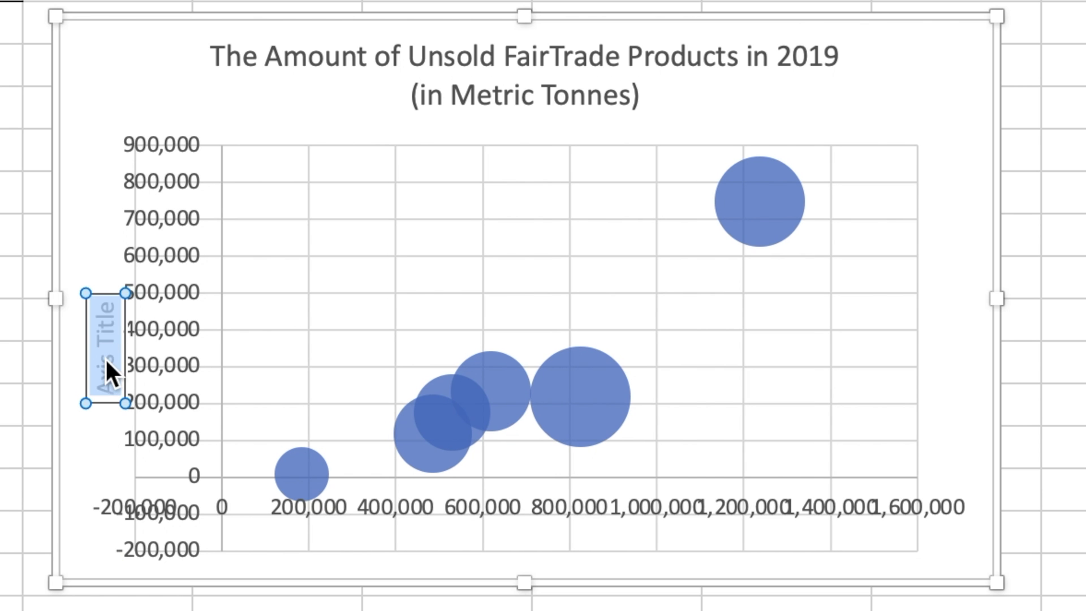
{"action": "type", "text": "Sales Vol"}
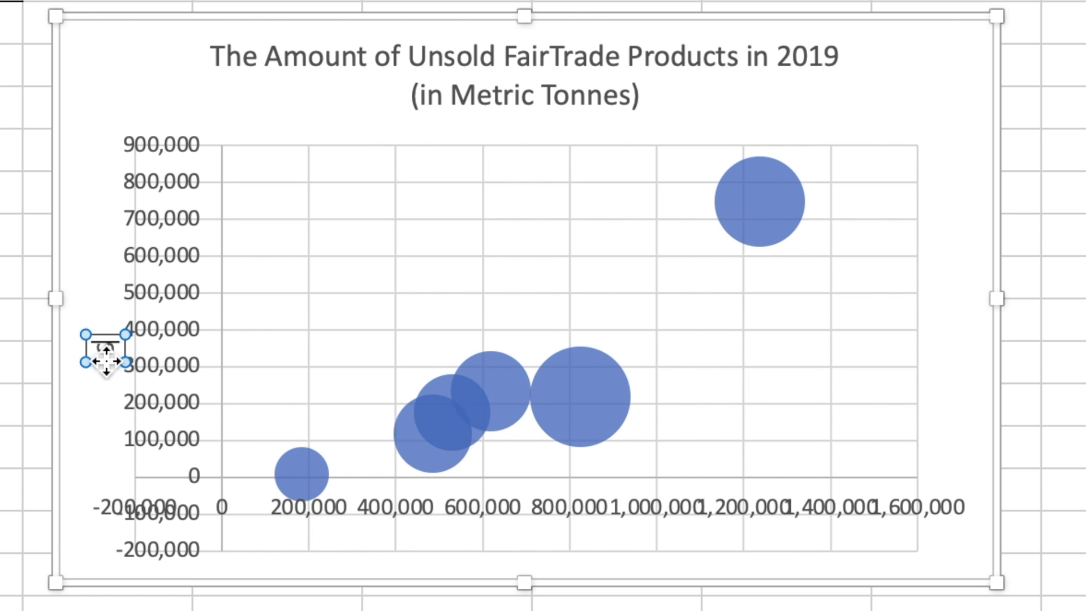
{"action": "type", "text": "ume"}
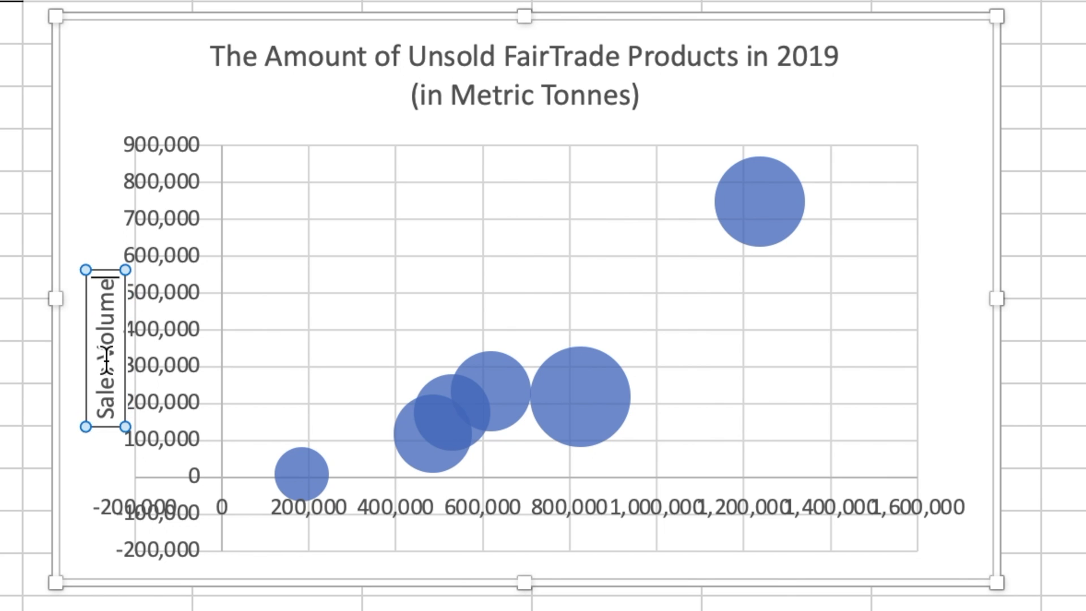
Add a primary horizontal axis title reading 'Total Production'
{"action": "left_click", "coordinate": [40, 82]}
{"action": "mouse_move", "coordinate": [235, 203]}
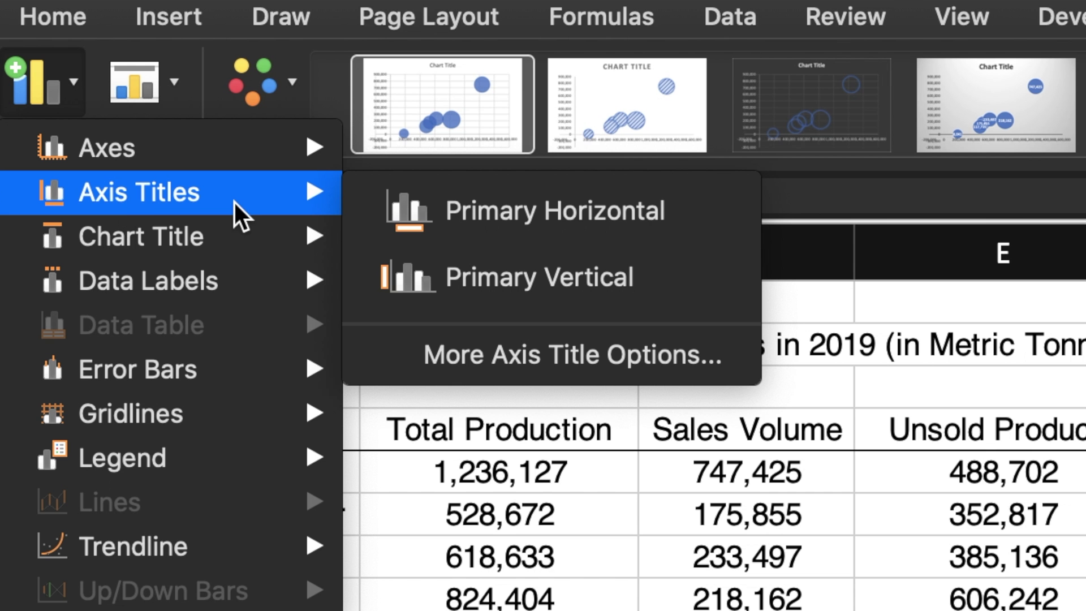
{"action": "left_click", "coordinate": [383, 219]}
{"action": "triple_click", "coordinate": [518, 522]}
{"action": "type", "text": "Tot"}
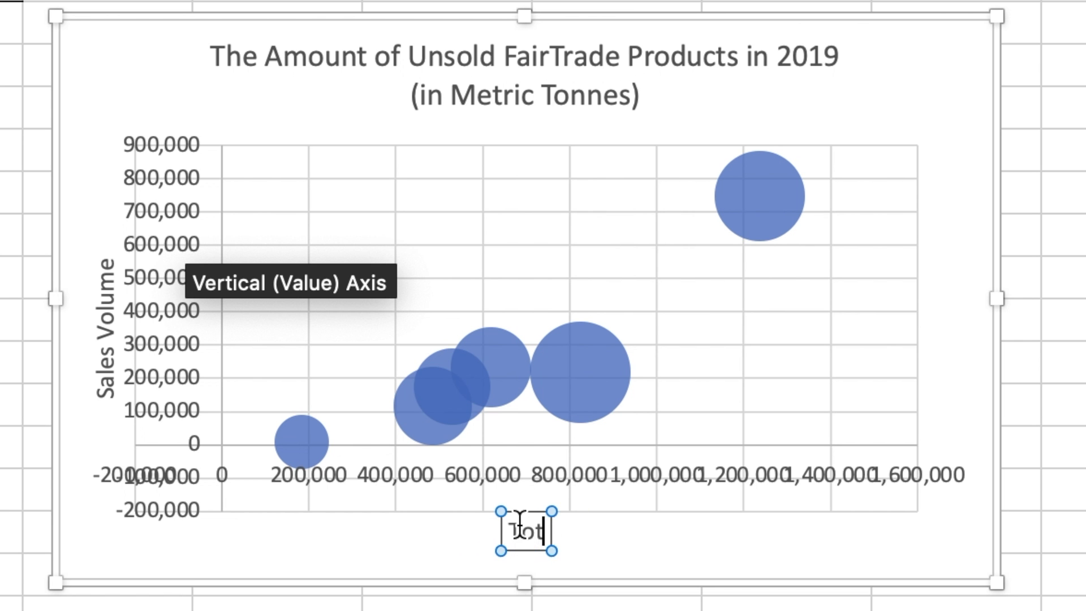
{"action": "type", "text": "al Productio"}
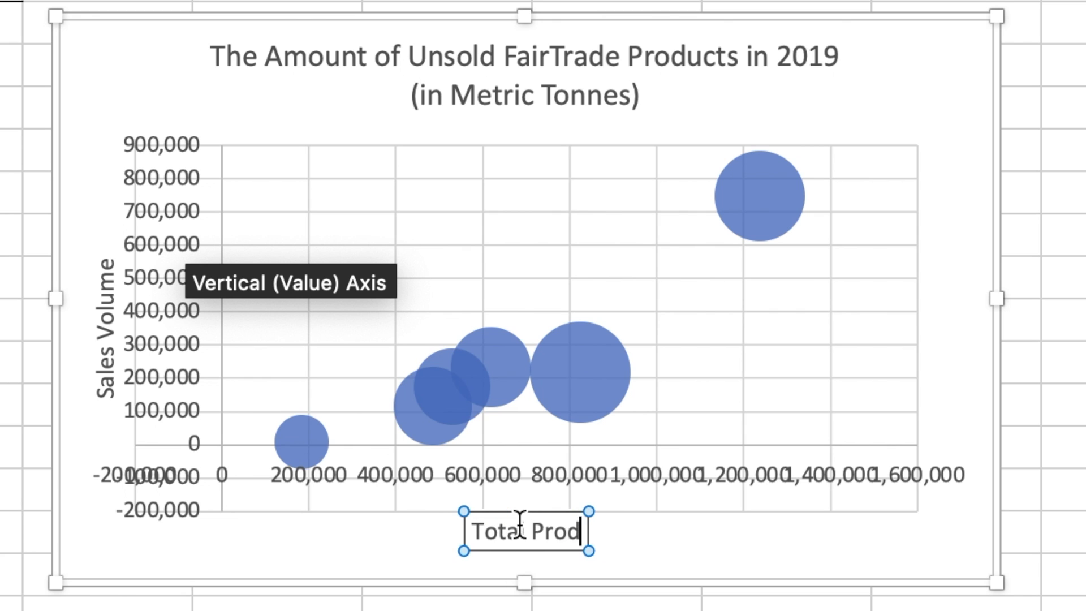
{"action": "type", "text": "n"}
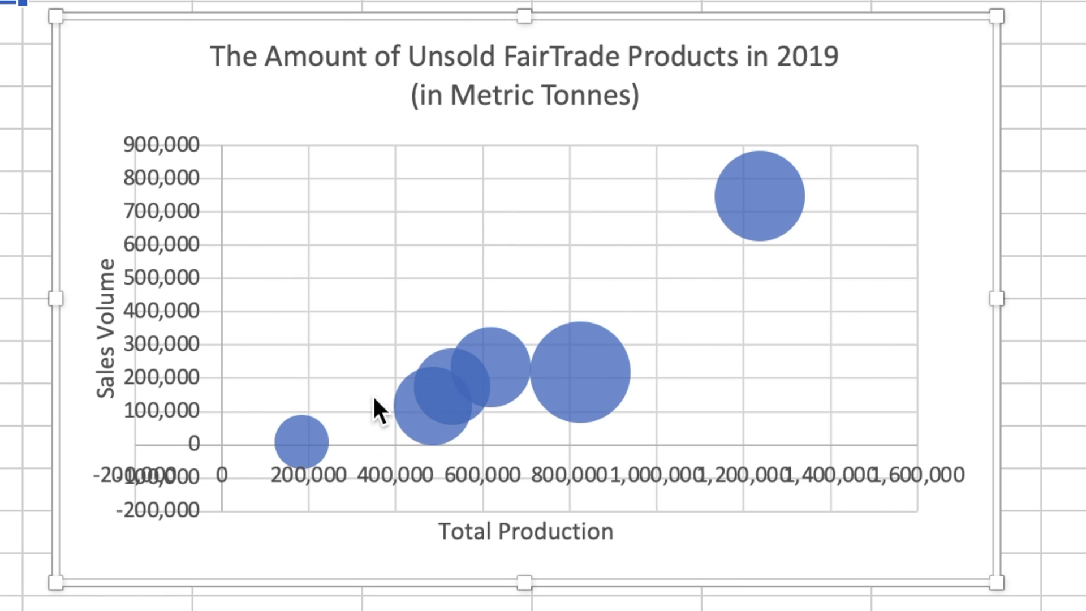
{"action": "left_click", "coordinate": [184, 305]}
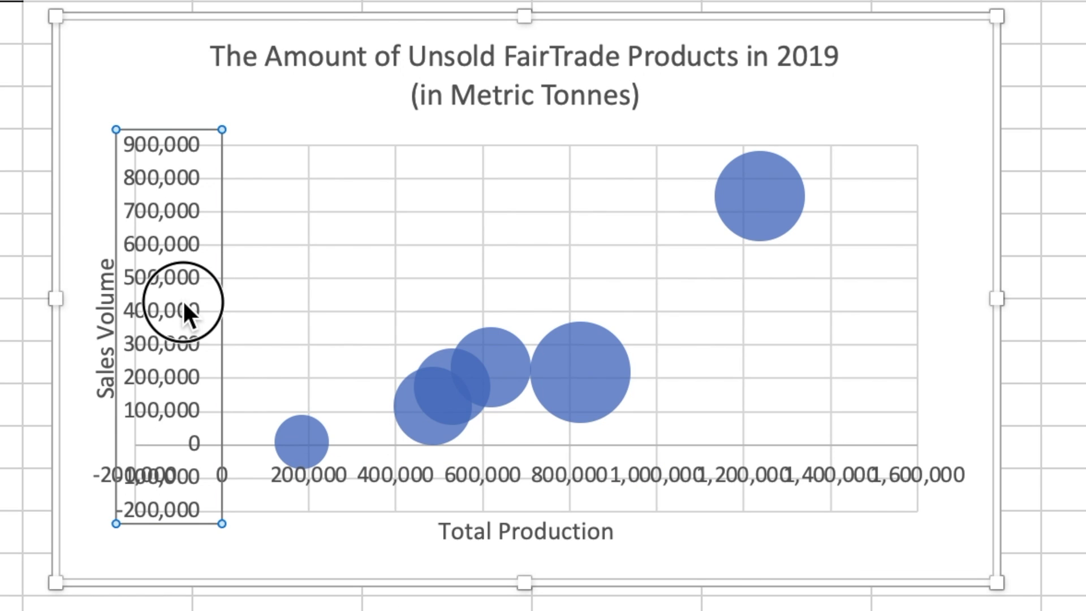
Format the vertical axis with a solid line 2 pt wide instead of 0.75 pt
{"action": "double_click", "coordinate": [182, 299]}
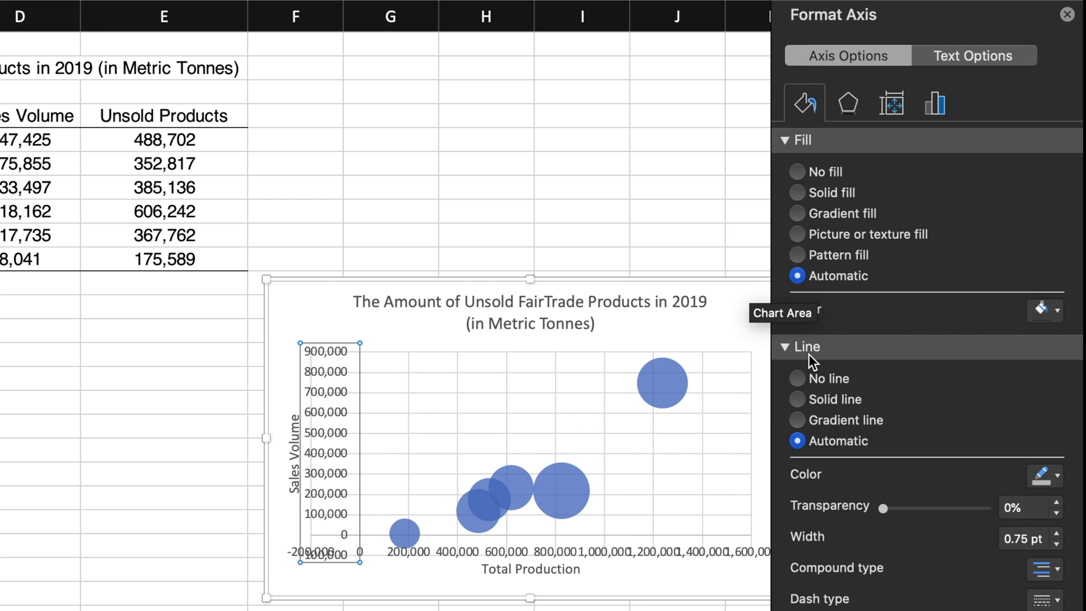
{"action": "scroll", "coordinate": [802, 396], "scroll_direction": "down", "scroll_amount": 1}
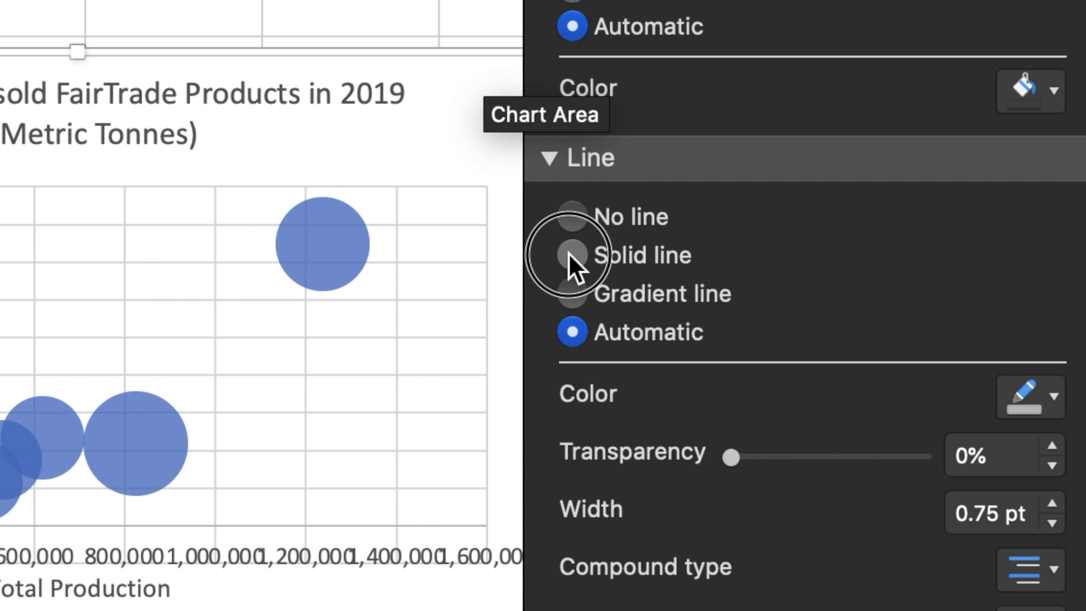
{"action": "left_click", "coordinate": [569, 255]}
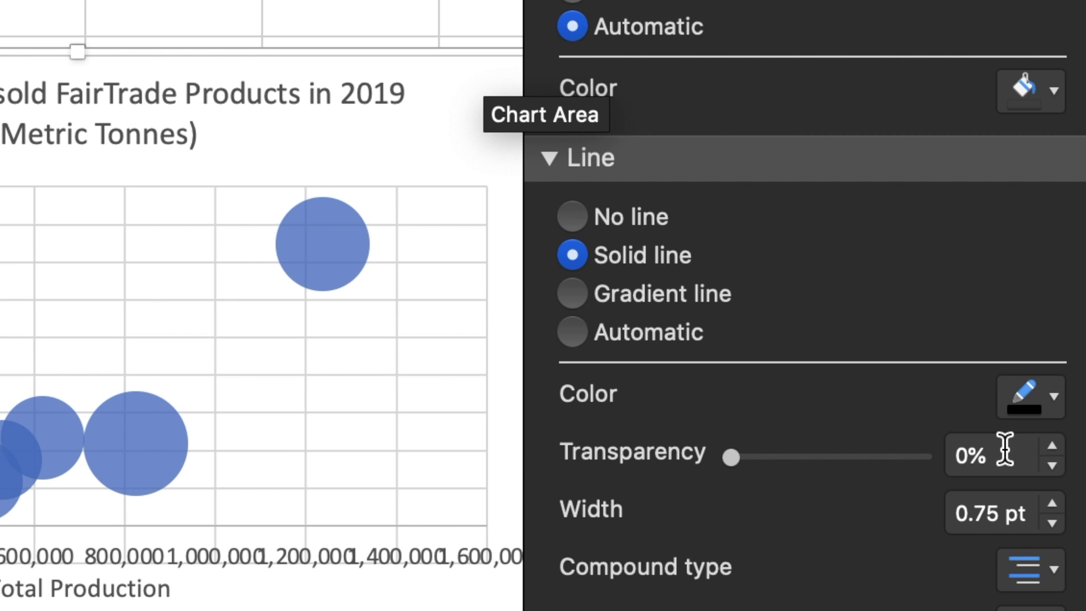
{"action": "left_click", "coordinate": [1004, 519]}
{"action": "triple_click", "coordinate": [1005, 519]}
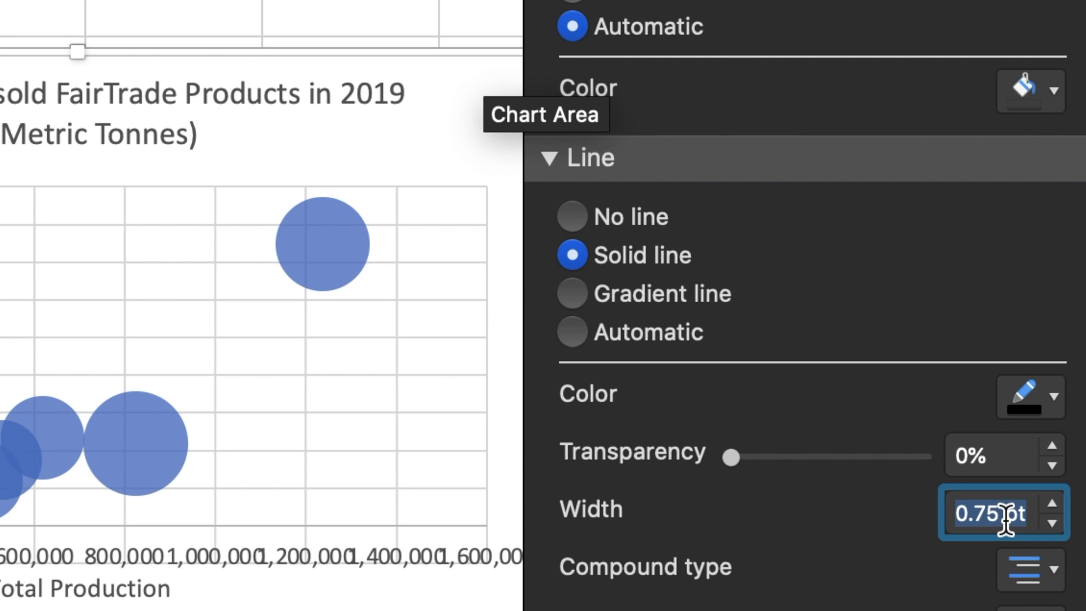
{"action": "type", "text": "2"}
{"action": "key", "text": "Return"}
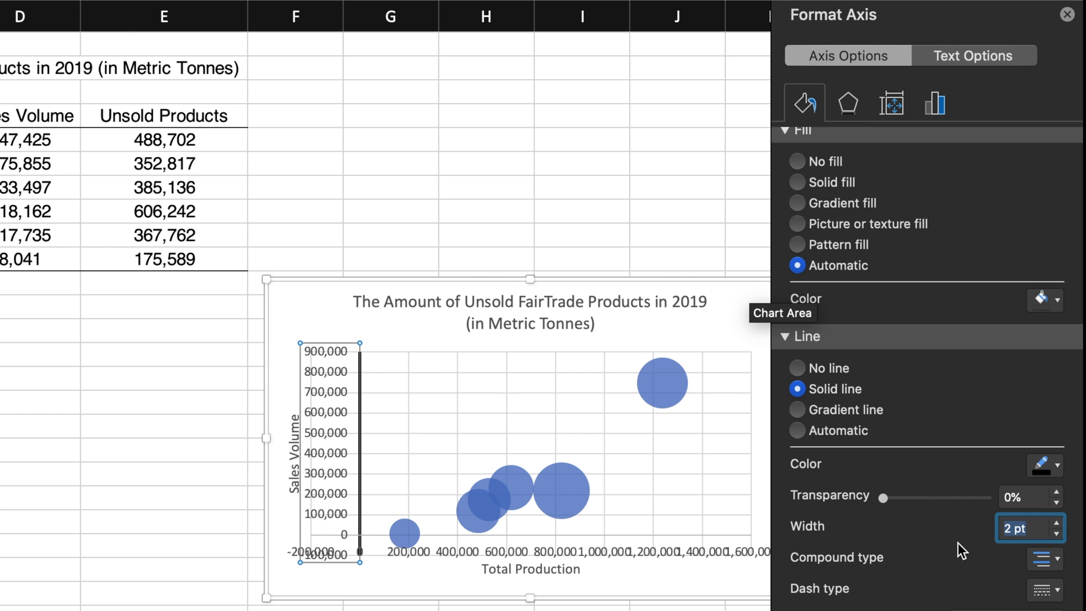
Set the vertical axis major tick mark type to Outside
{"action": "left_click", "coordinate": [941, 105]}
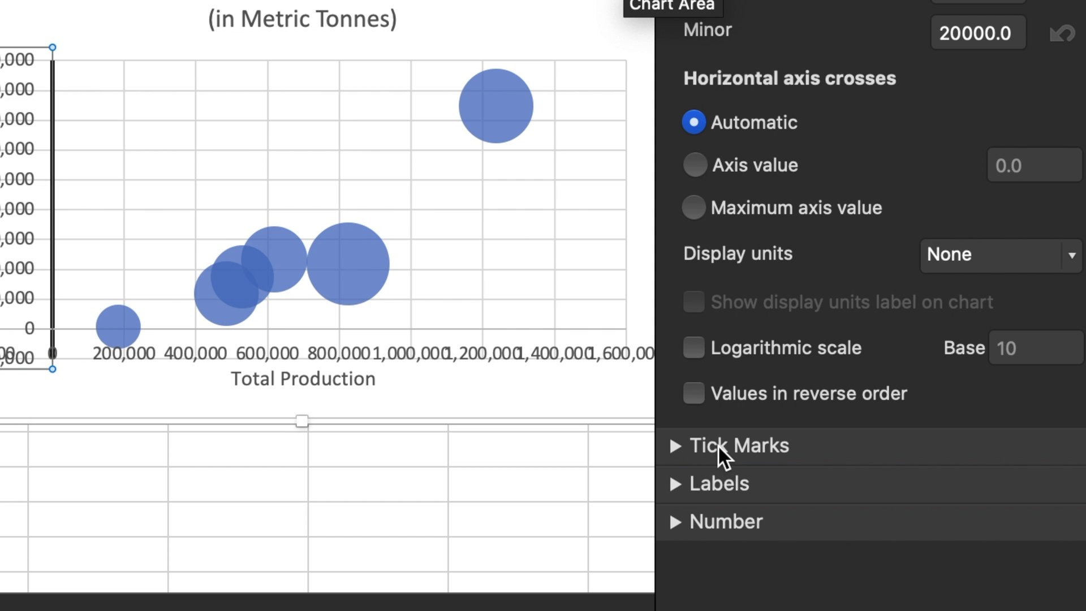
{"action": "left_click", "coordinate": [676, 447]}
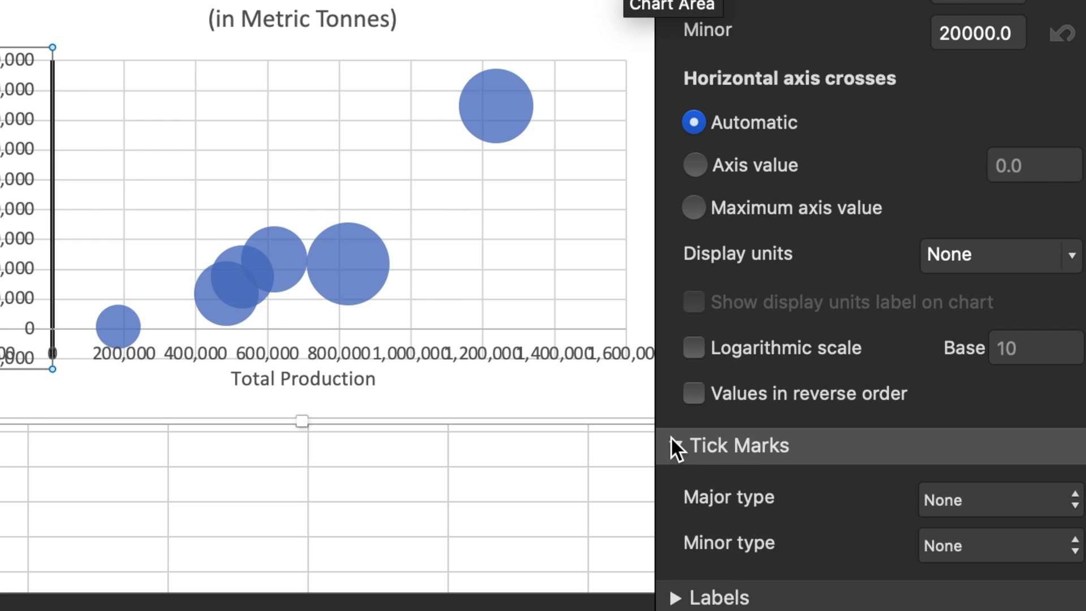
{"action": "left_click", "coordinate": [949, 500]}
{"action": "left_click", "coordinate": [966, 552]}
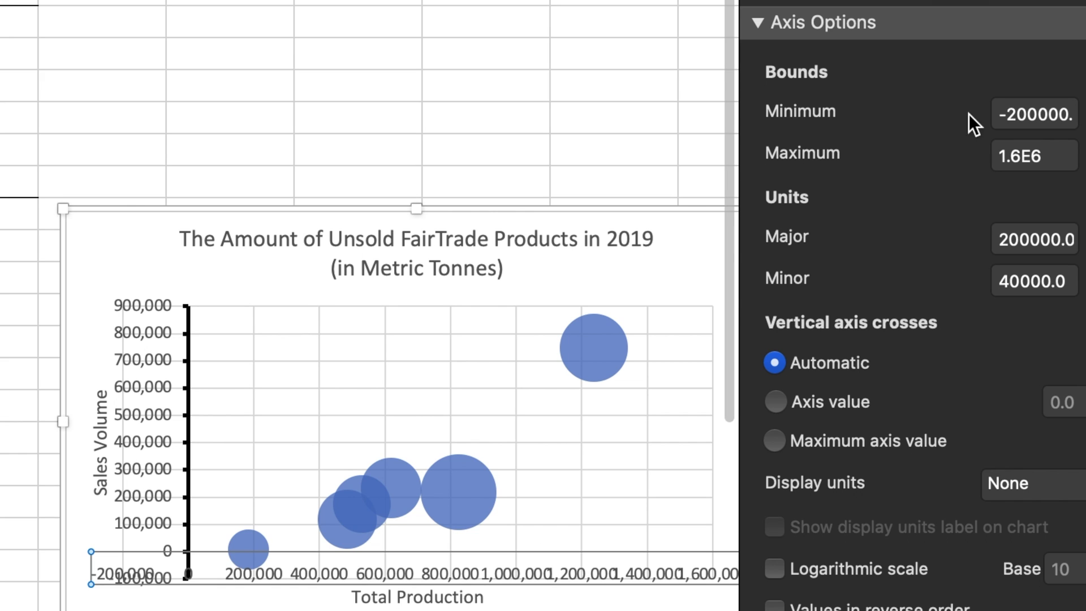
Set the horizontal axis minimum bound to 0
{"action": "left_click", "coordinate": [1053, 119]}
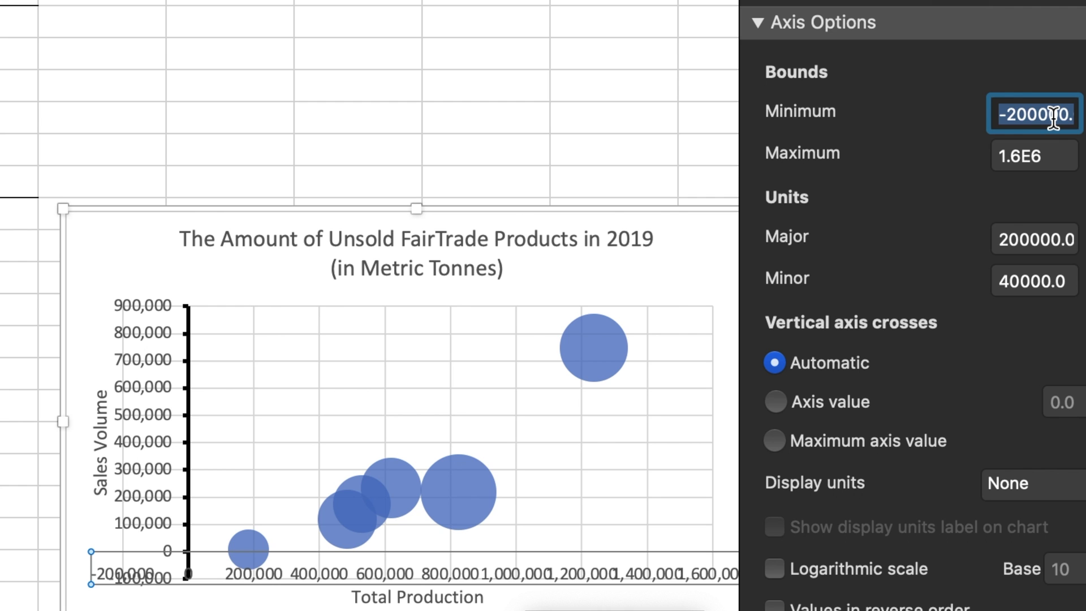
{"action": "type", "text": "0"}
{"action": "key", "text": "Return"}
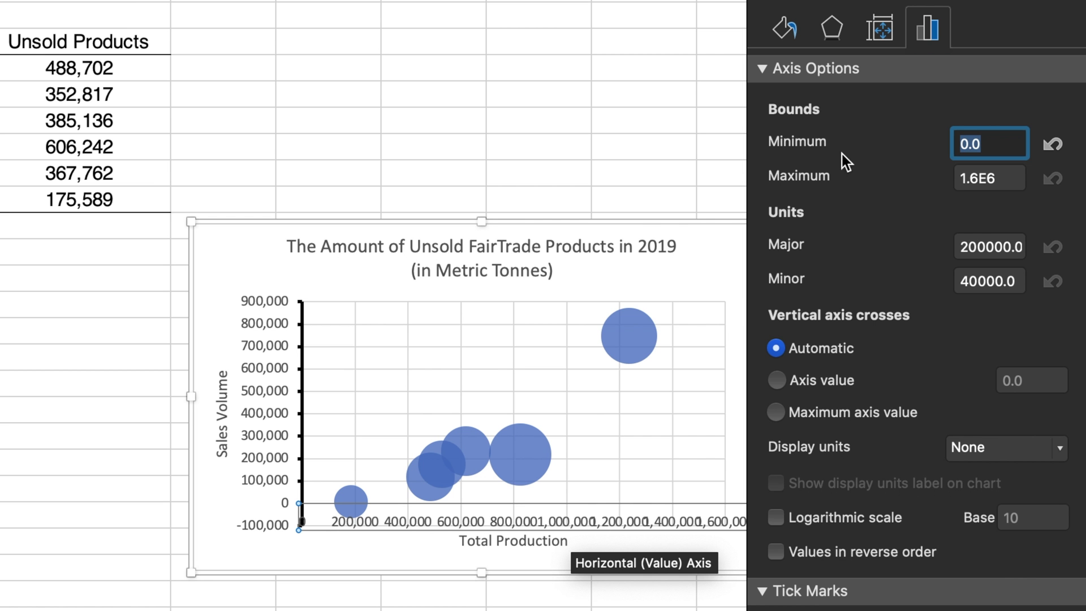
Make the horizontal axis a solid line 2 pt wide
{"action": "left_click", "coordinate": [792, 27]}
{"action": "left_click", "coordinate": [776, 342]}
{"action": "double_click", "coordinate": [1031, 488]}
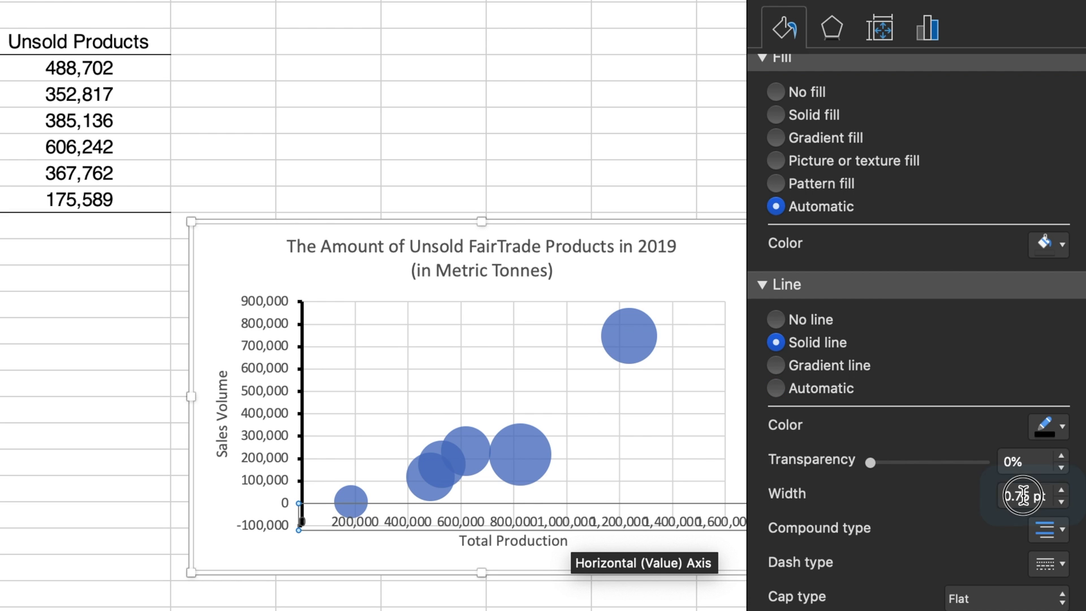
{"action": "type", "text": "2"}
{"action": "key", "text": "Return"}
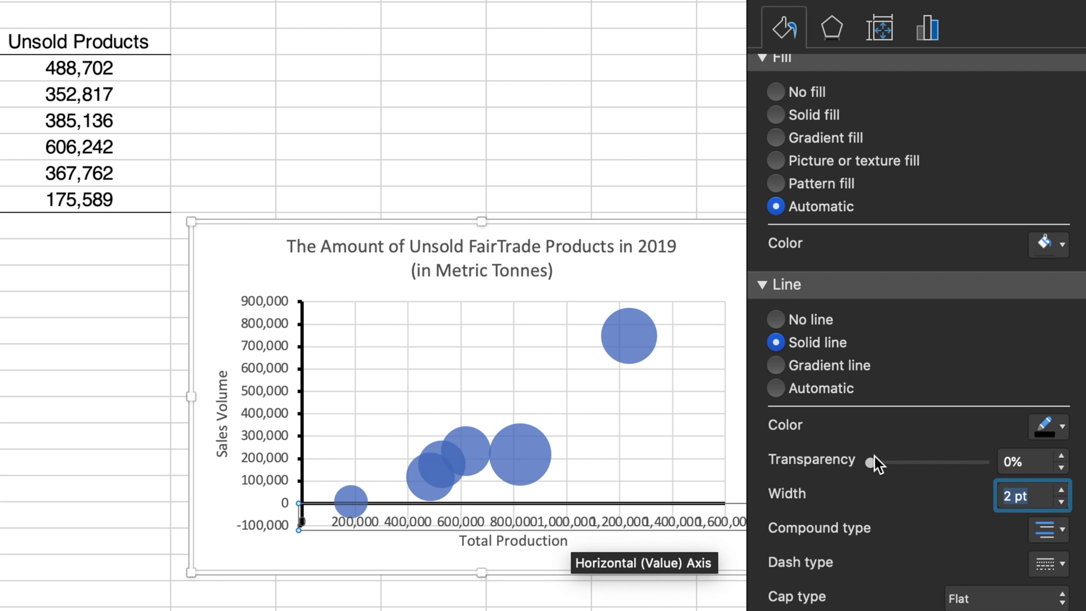
Set the horizontal axis major tick marks to Outside
{"action": "left_click", "coordinate": [927, 28]}
{"action": "left_click", "coordinate": [885, 474]}
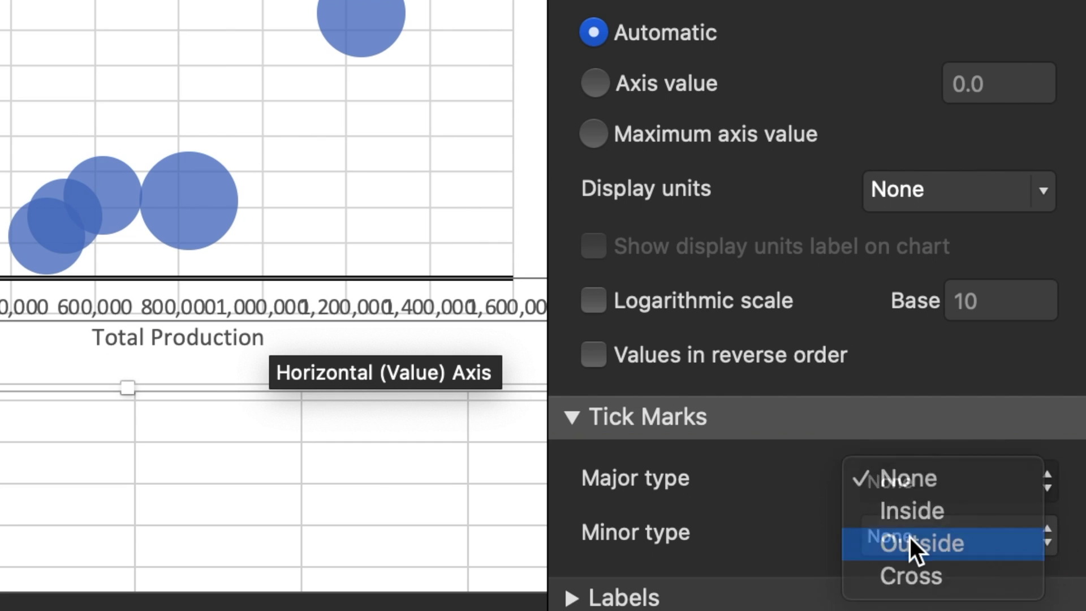
{"action": "left_click", "coordinate": [909, 540]}
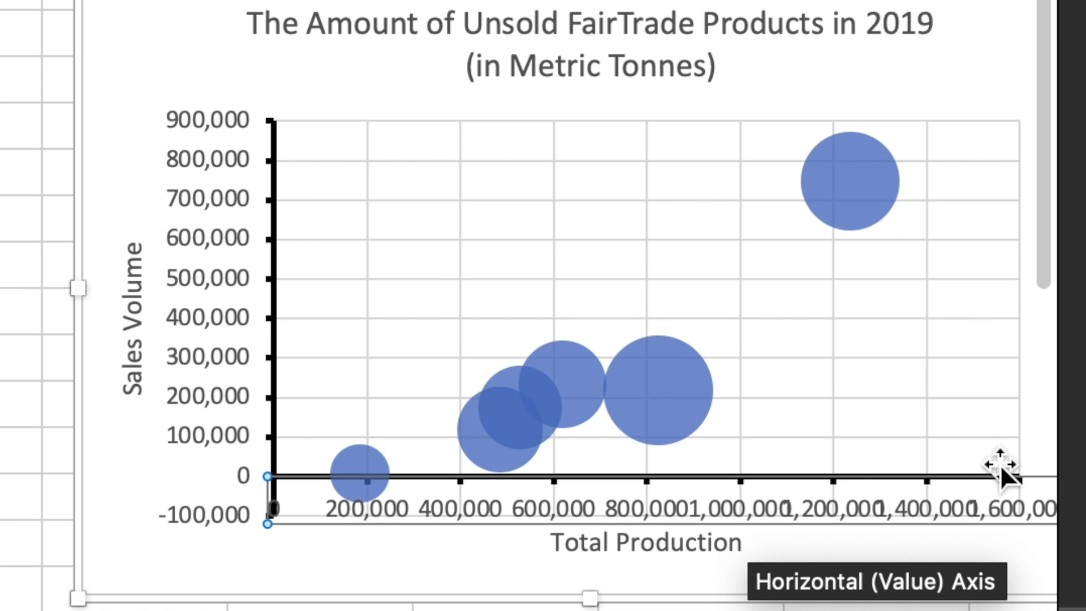
{"action": "left_click", "coordinate": [675, 395]}
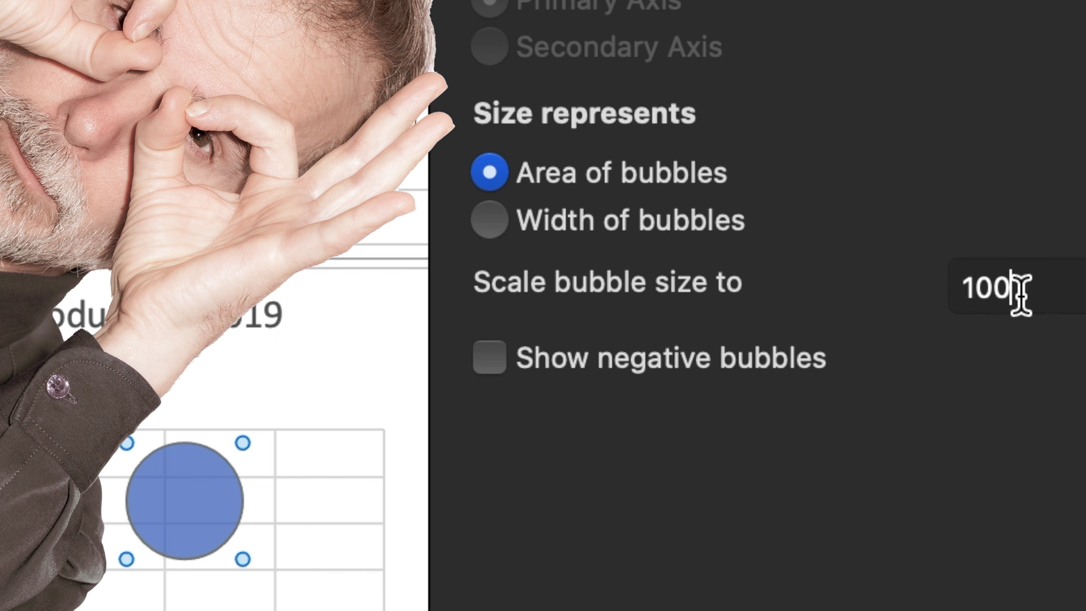
Scale the bubble size to 60%
{"action": "double_click", "coordinate": [1019, 394]}
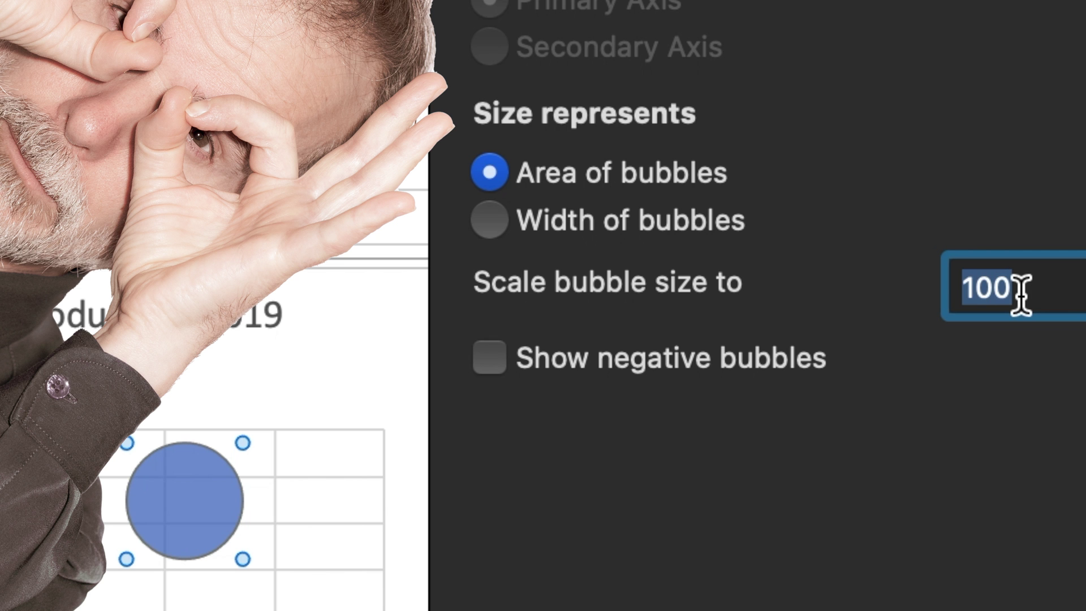
{"action": "type", "text": "60"}
{"action": "key", "text": "Return"}
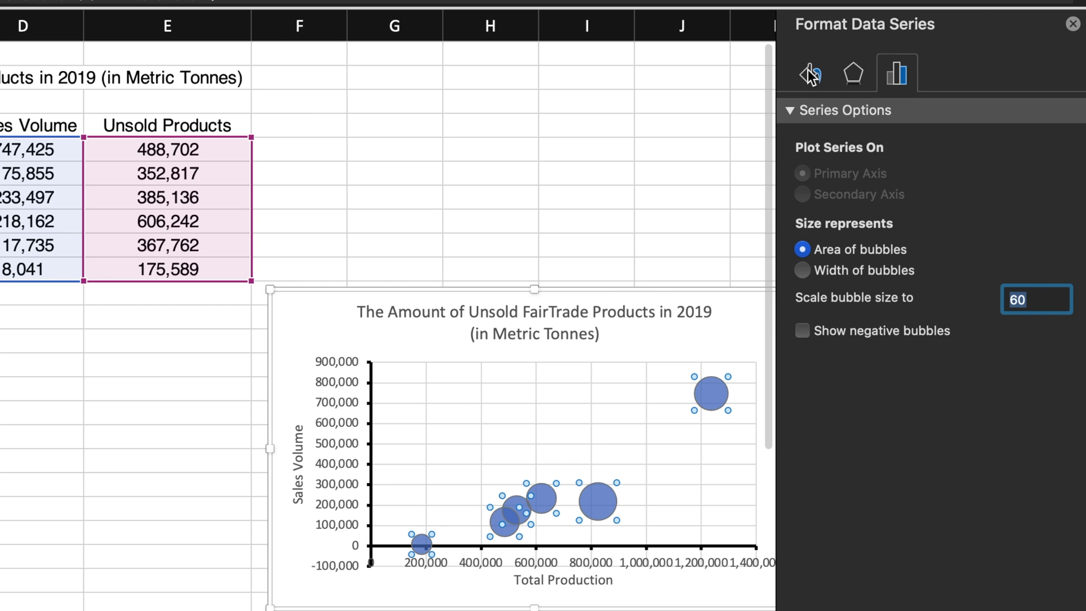
Fill the bubbles light peach and give them a solid 1 pt border
{"action": "left_click", "coordinate": [810, 74]}
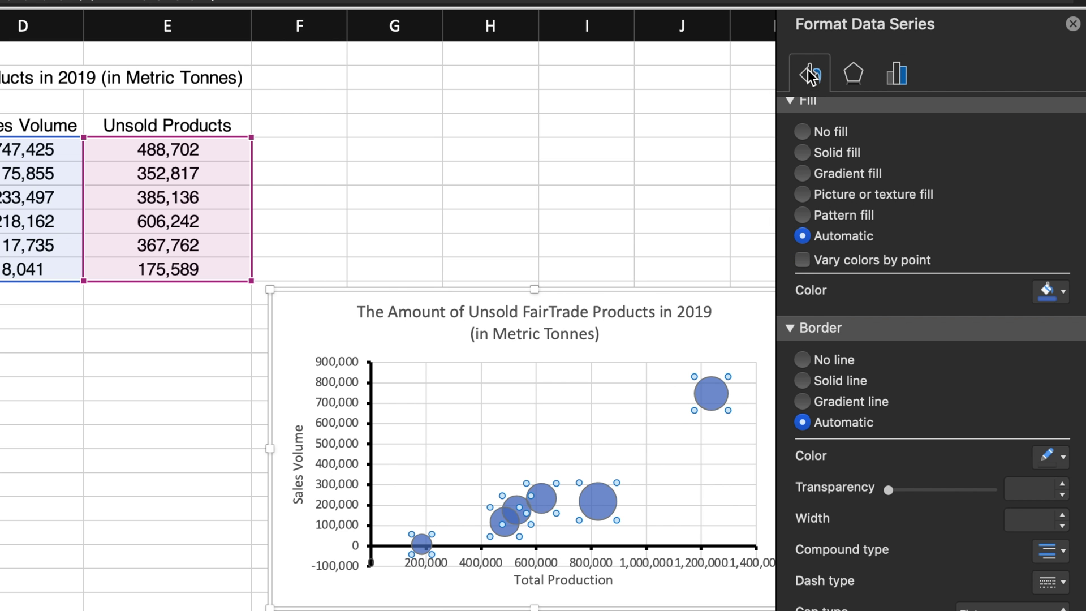
{"action": "left_click", "coordinate": [1064, 291]}
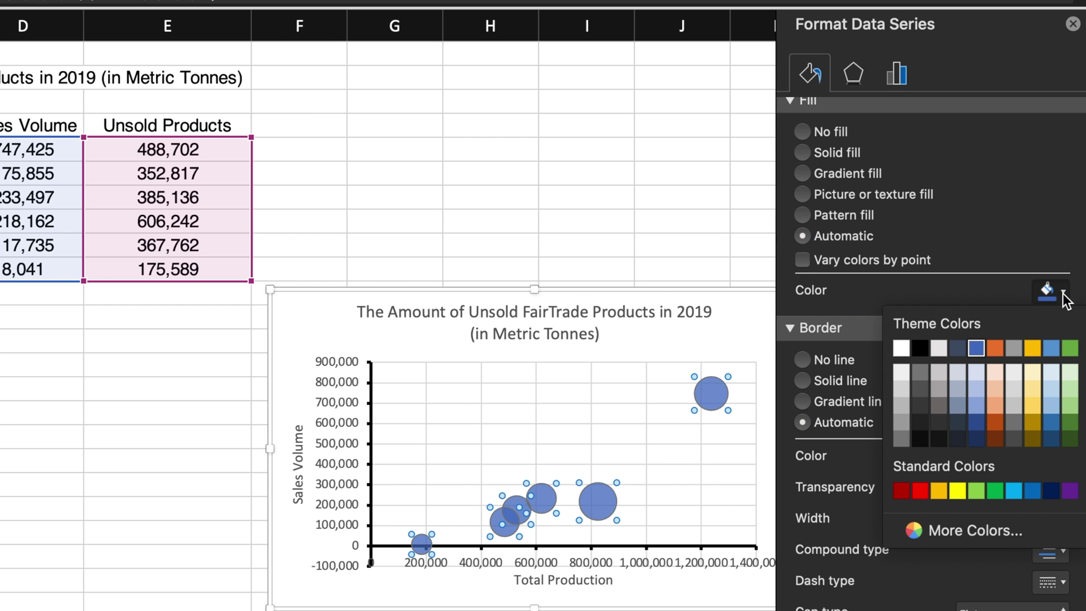
{"action": "left_click", "coordinate": [995, 373]}
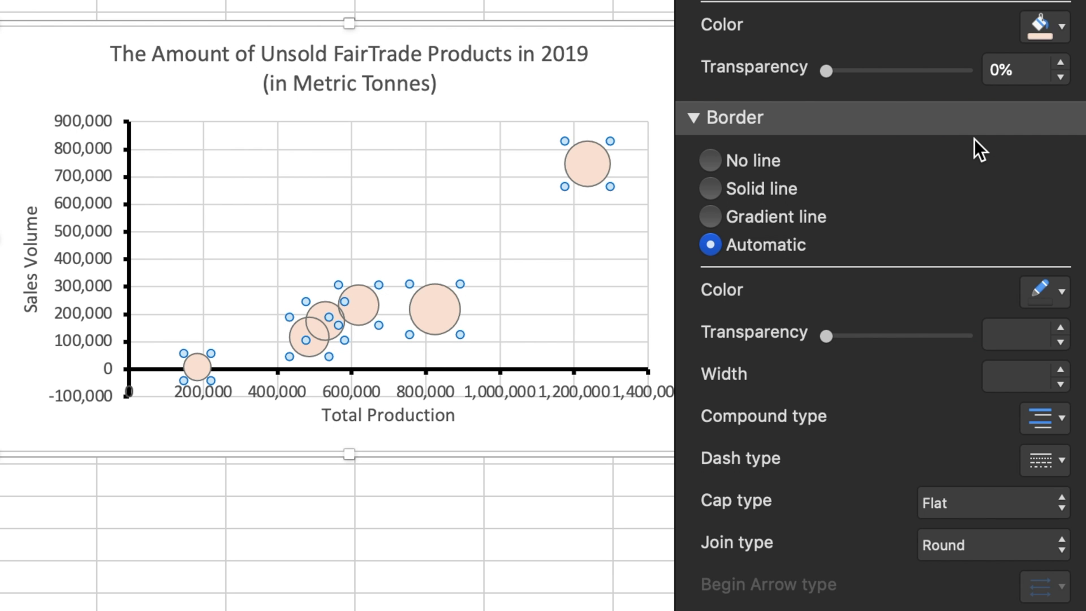
{"action": "left_click", "coordinate": [705, 184]}
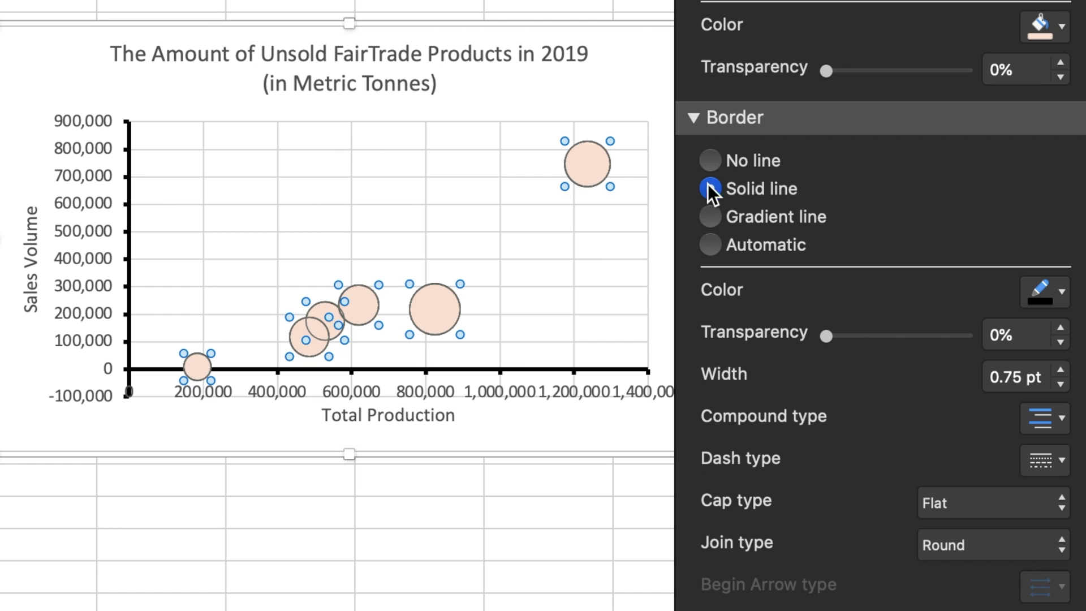
{"action": "left_click", "coordinate": [1060, 369]}
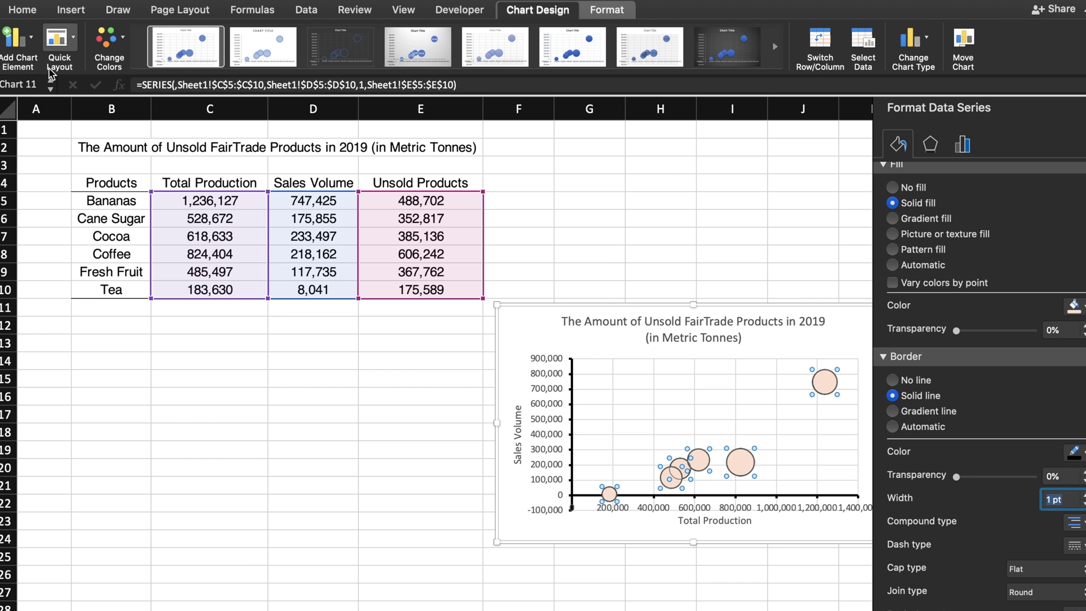
{"action": "left_click", "coordinate": [25, 45]}
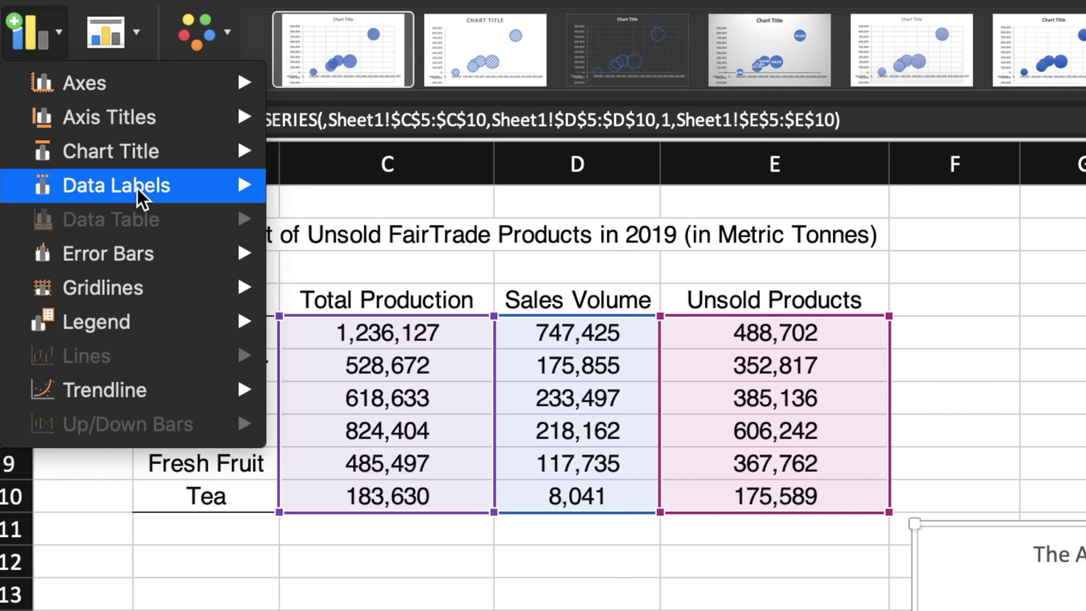
Add data labels, uncheck Y Value and check Value From Cells
{"action": "mouse_move", "coordinate": [74, 121]}
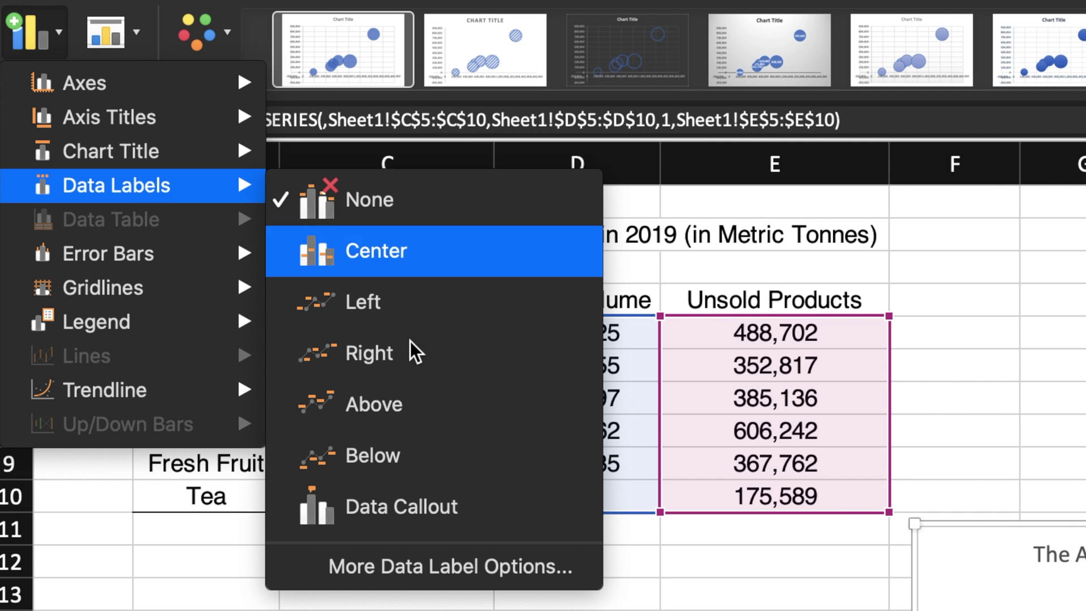
{"action": "left_click", "coordinate": [466, 567]}
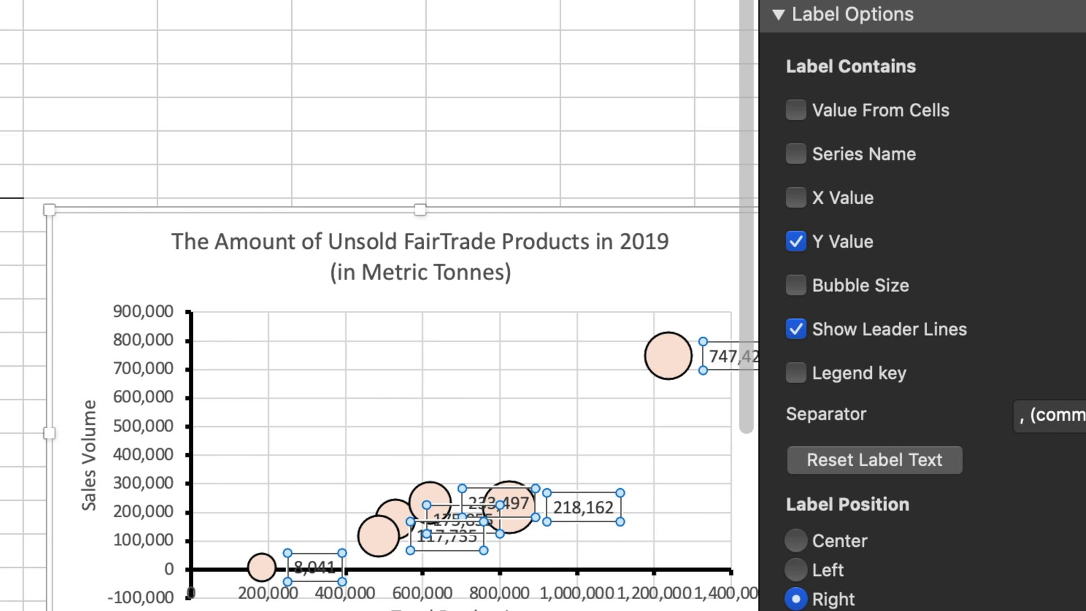
{"action": "left_click", "coordinate": [799, 243]}
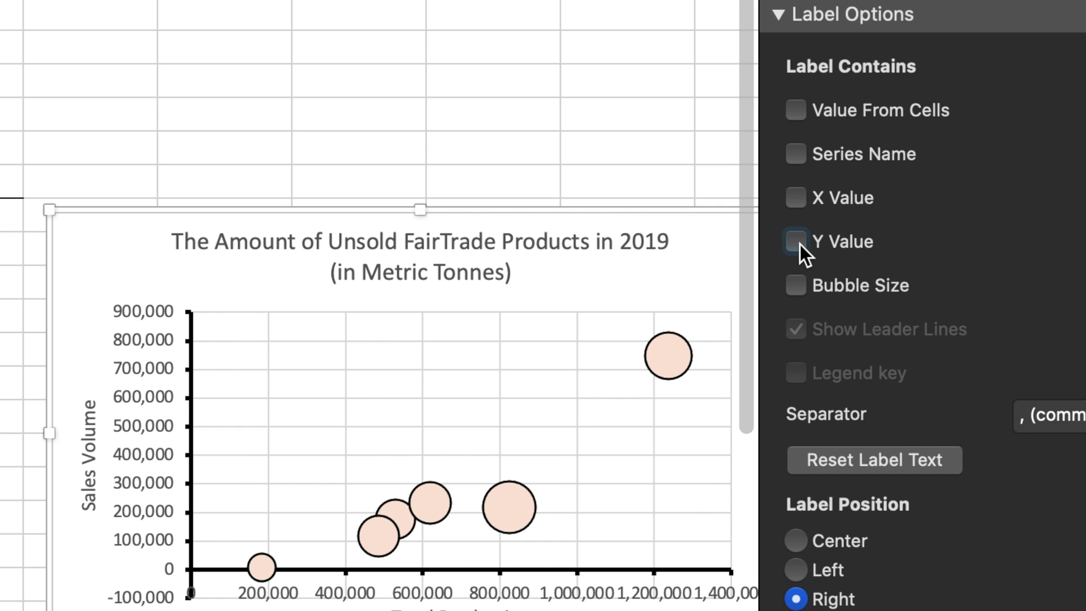
{"action": "left_click", "coordinate": [796, 112]}
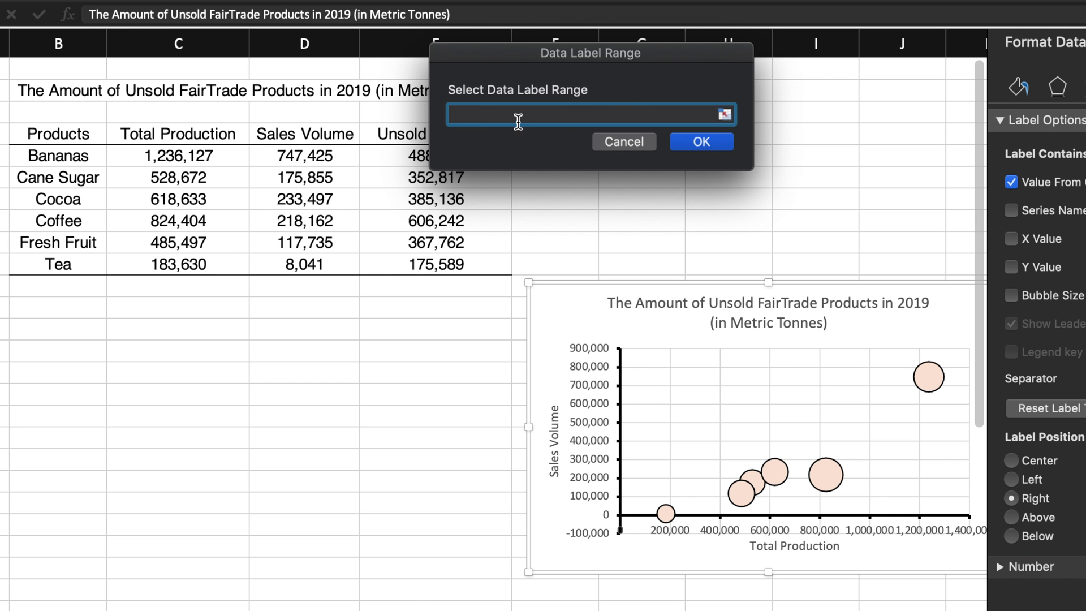
Use product names B5:B10 as label text and move the Coffee label above its bubble
{"action": "left_click_drag", "start_coordinate": [62, 160], "coordinate": [70, 263]}
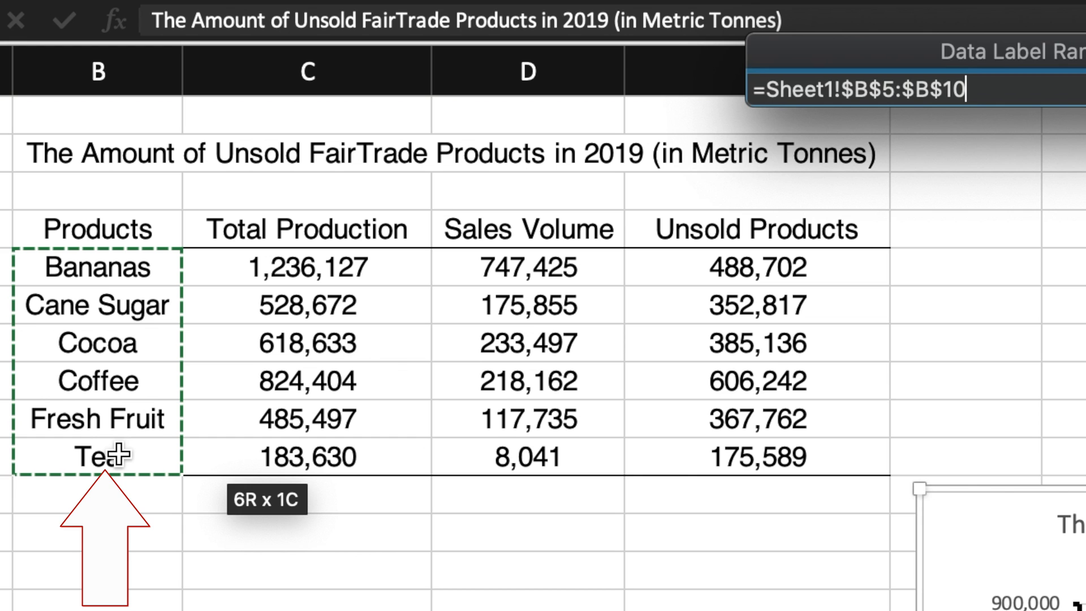
{"action": "left_click_drag", "start_coordinate": [119, 454], "coordinate": [123, 463]}
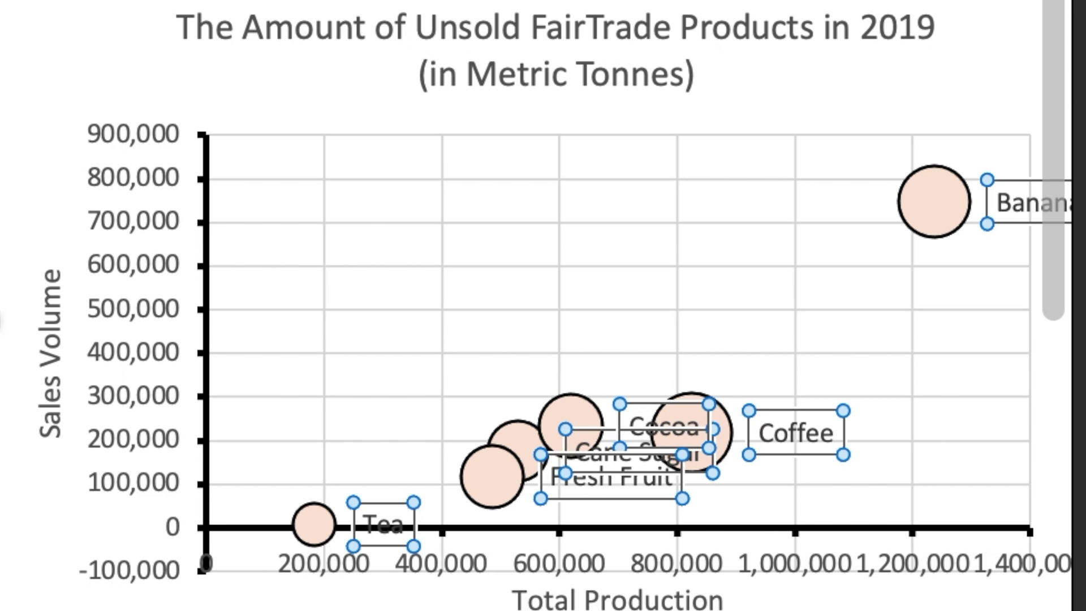
{"action": "left_click_drag", "start_coordinate": [807, 437], "coordinate": [719, 356]}
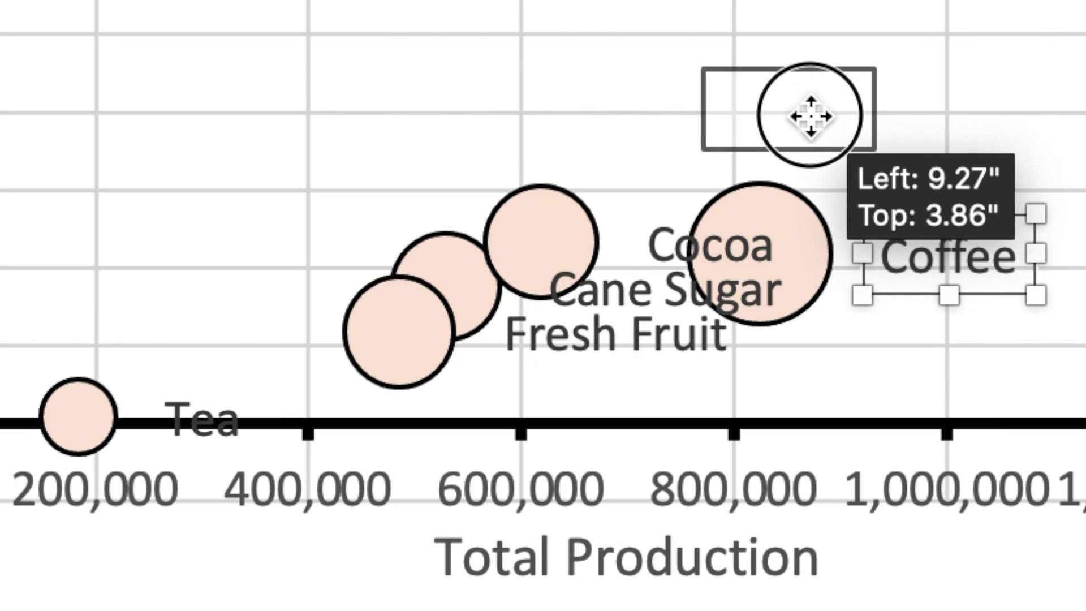
{"action": "left_click_drag", "start_coordinate": [811, 116], "coordinate": [795, 113]}
Move the Tea, Fresh Fruit and Cane Sugar labels above their bubbles
{"action": "left_click_drag", "start_coordinate": [199, 419], "coordinate": [69, 328]}
{"action": "left_click_drag", "start_coordinate": [511, 346], "coordinate": [201, 307]}
{"action": "left_click_drag", "start_coordinate": [577, 296], "coordinate": [238, 208]}
{"action": "left_click_drag", "start_coordinate": [714, 256], "coordinate": [522, 138]}
Fill the Fresh Fruit, Cane Sugar and Cocoa bubbles orange
{"action": "left_click", "coordinate": [1066, 100]}
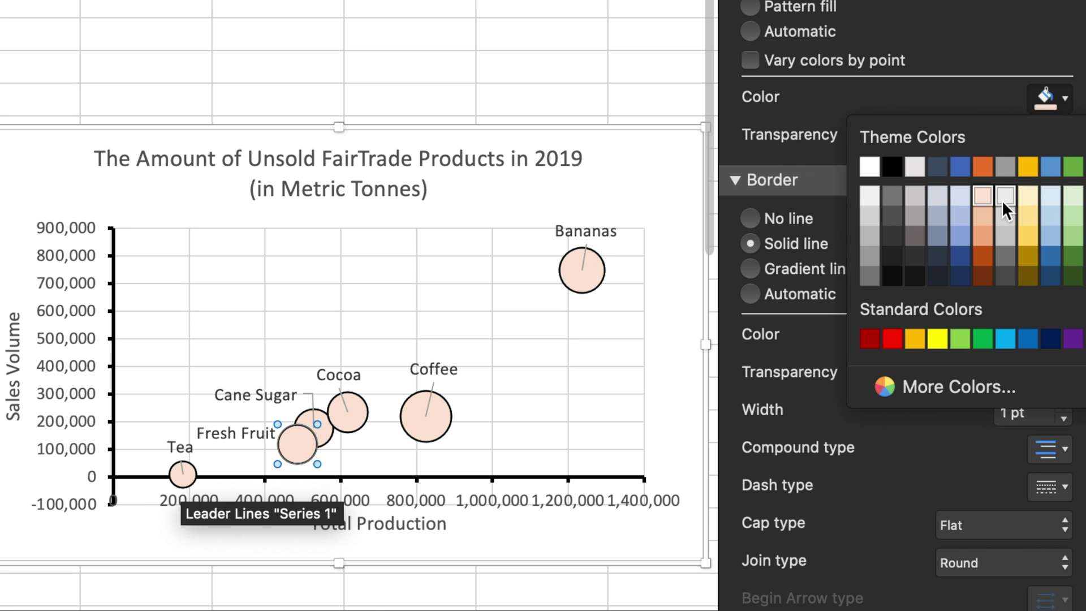
{"action": "left_click", "coordinate": [987, 229]}
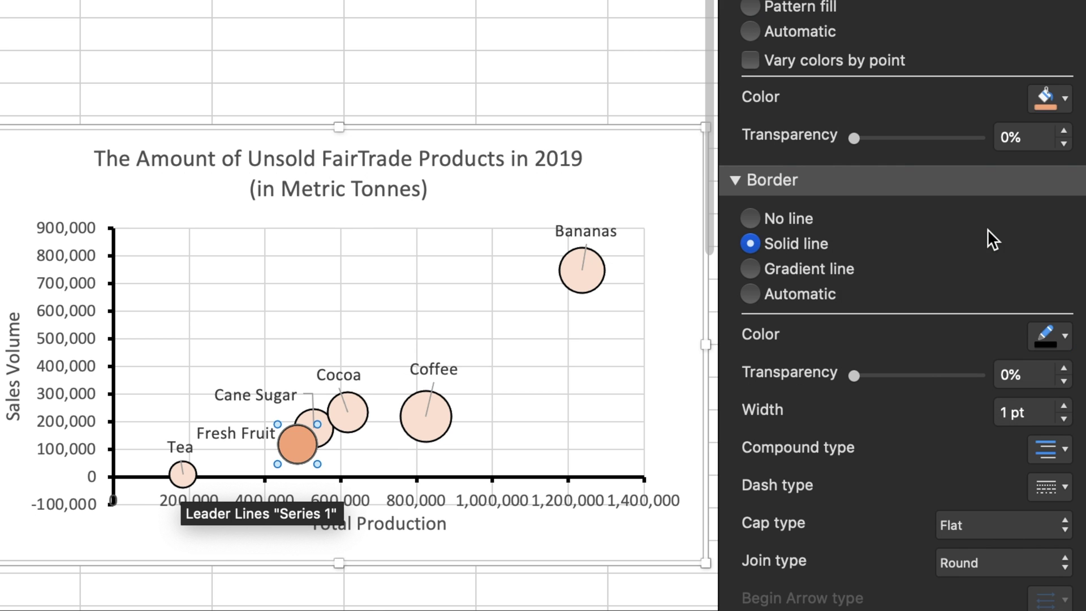
{"action": "left_click", "coordinate": [308, 412]}
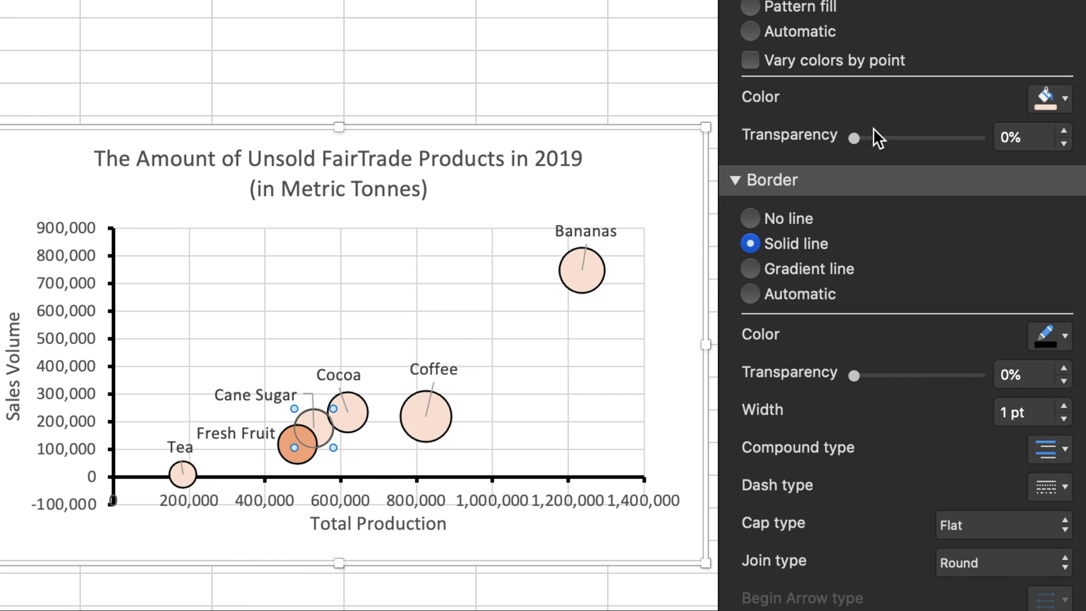
{"action": "left_click", "coordinate": [1047, 97]}
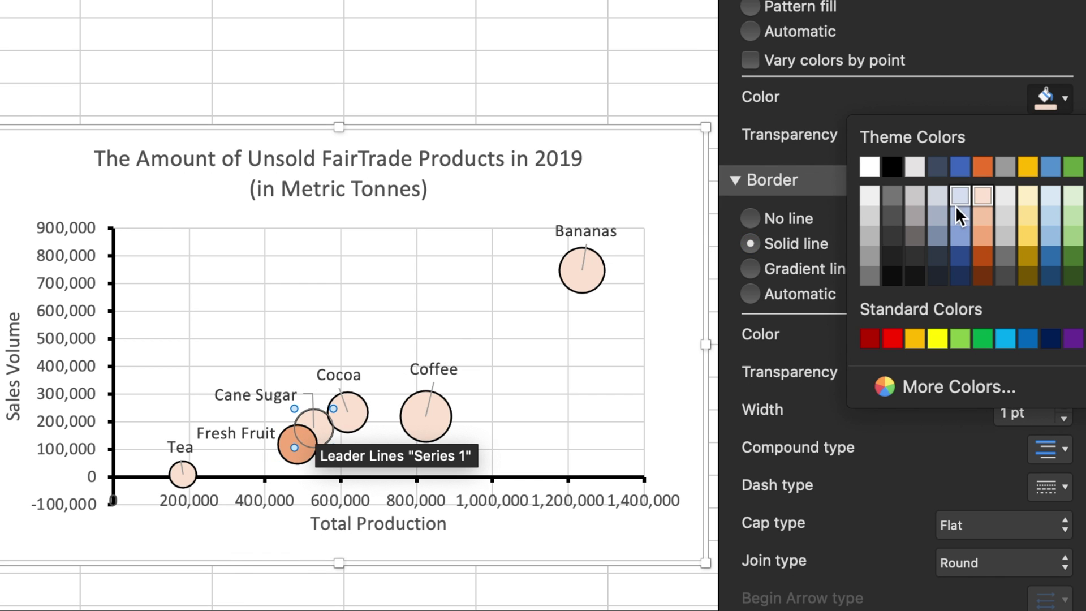
{"action": "left_click", "coordinate": [983, 228]}
{"action": "left_click", "coordinate": [355, 401]}
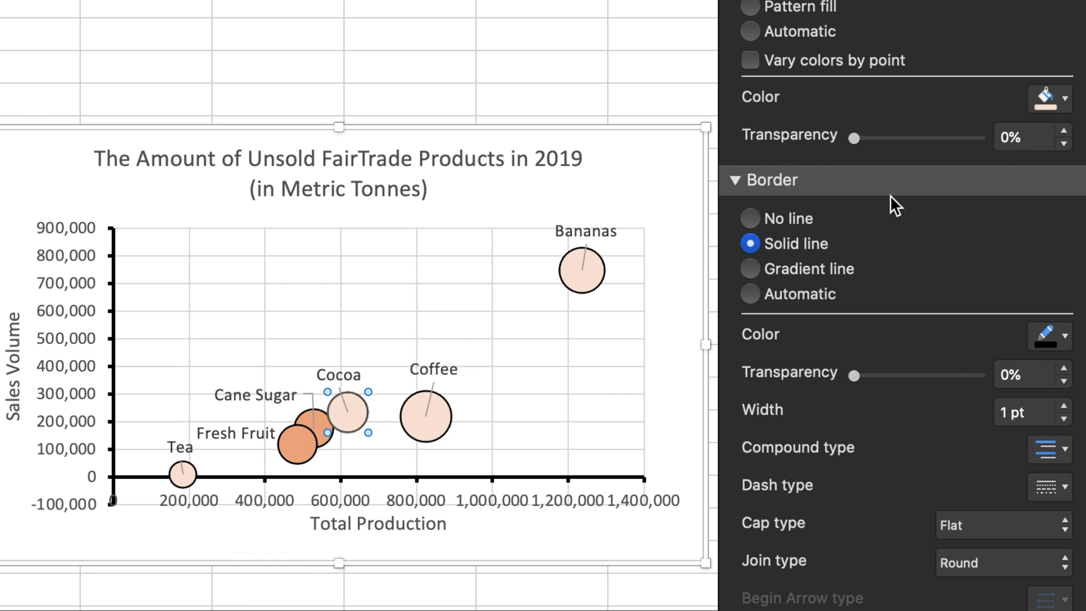
{"action": "left_click", "coordinate": [1042, 102]}
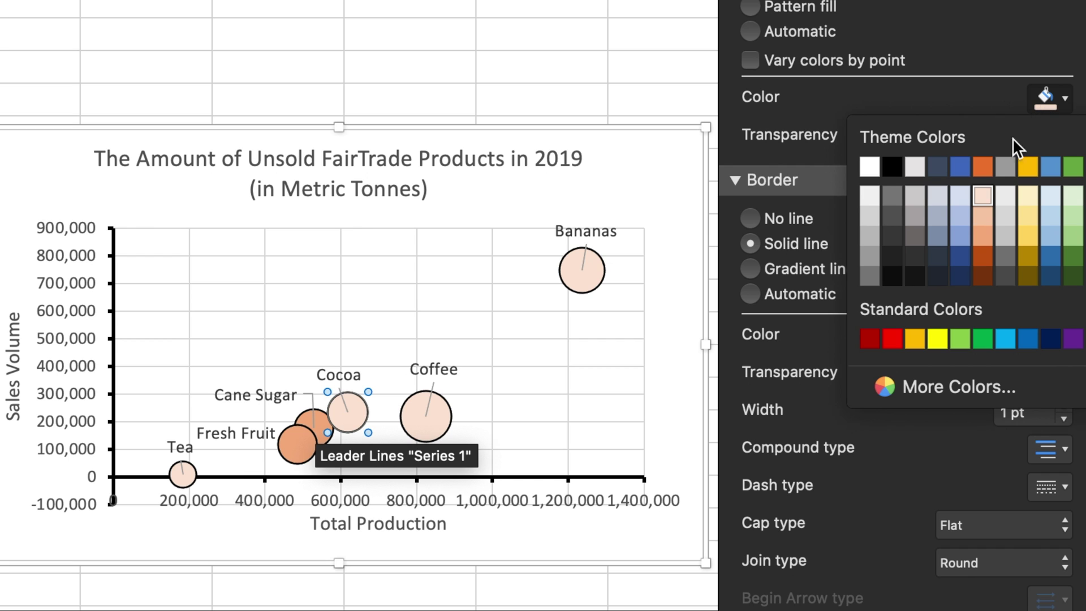
{"action": "left_click", "coordinate": [984, 229]}
Fill the Bananas bubble dark orange
{"action": "left_click", "coordinate": [597, 269]}
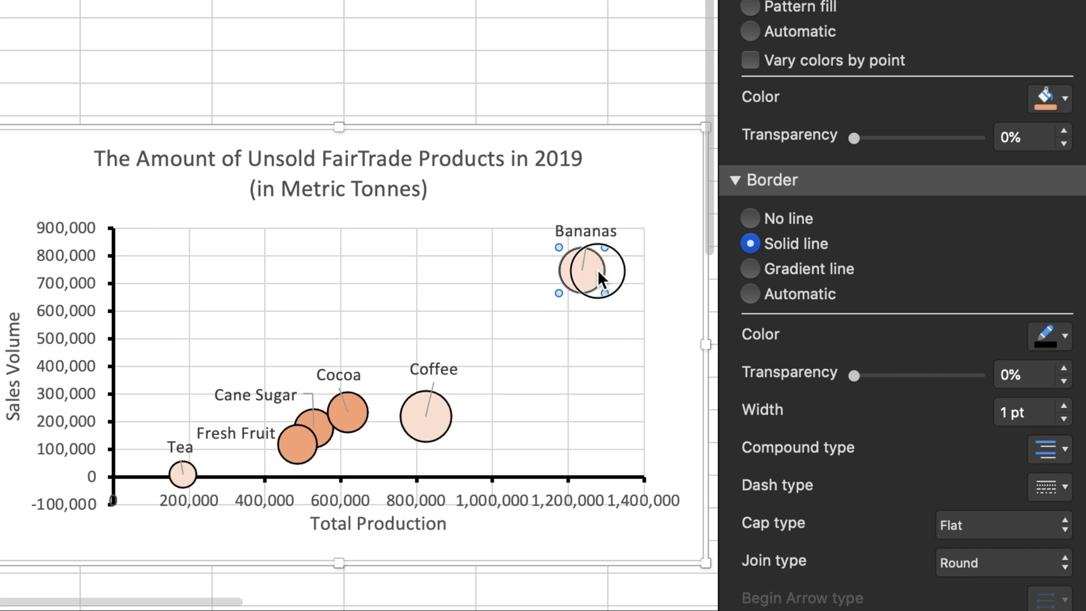
{"action": "left_click", "coordinate": [1066, 102]}
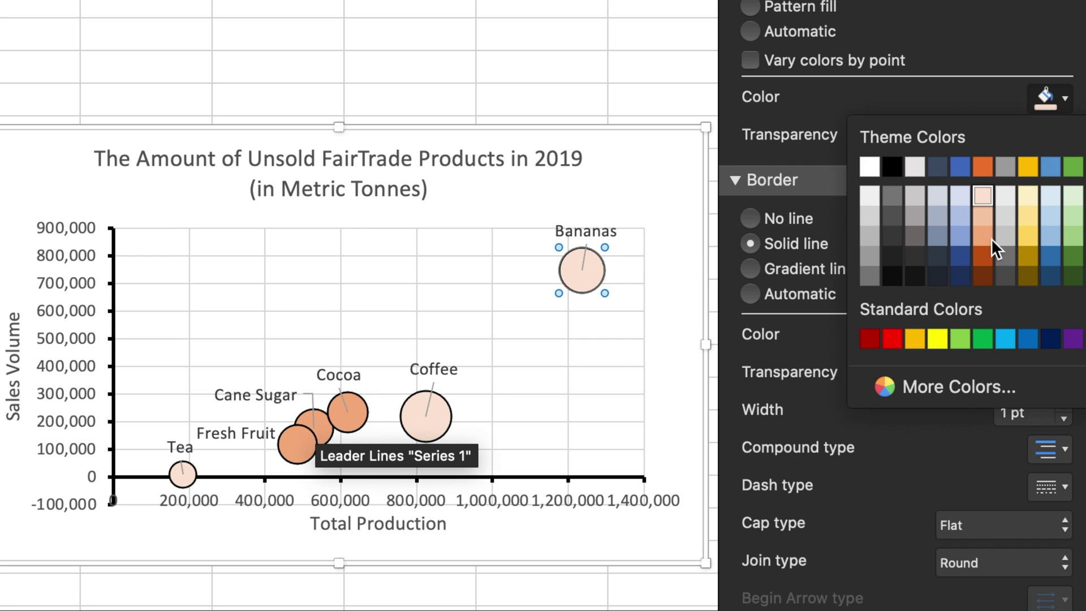
{"action": "left_click", "coordinate": [983, 252]}
{"action": "key", "text": "Left"}
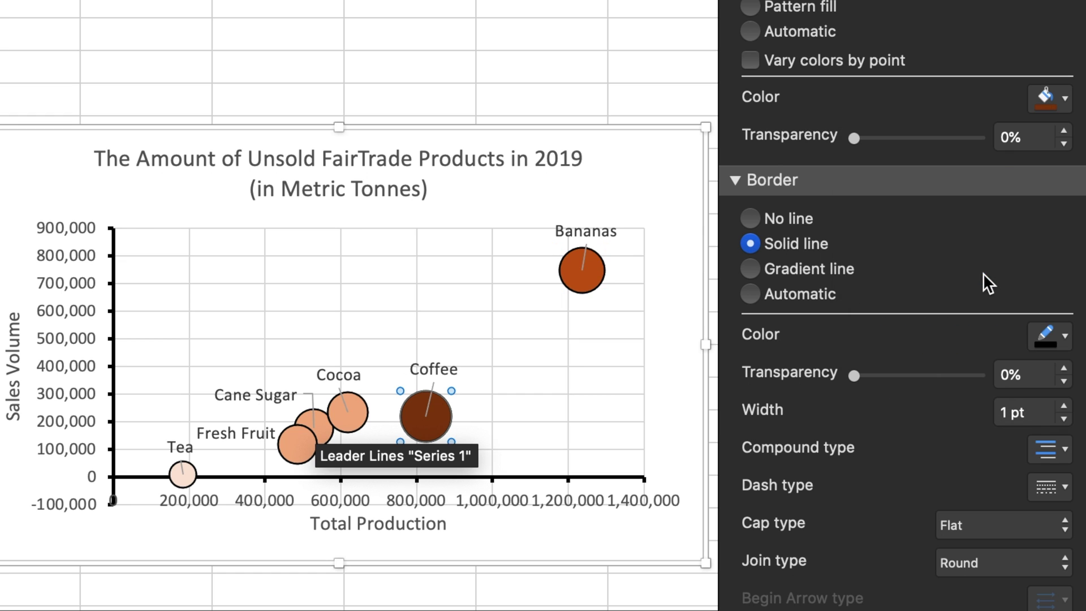